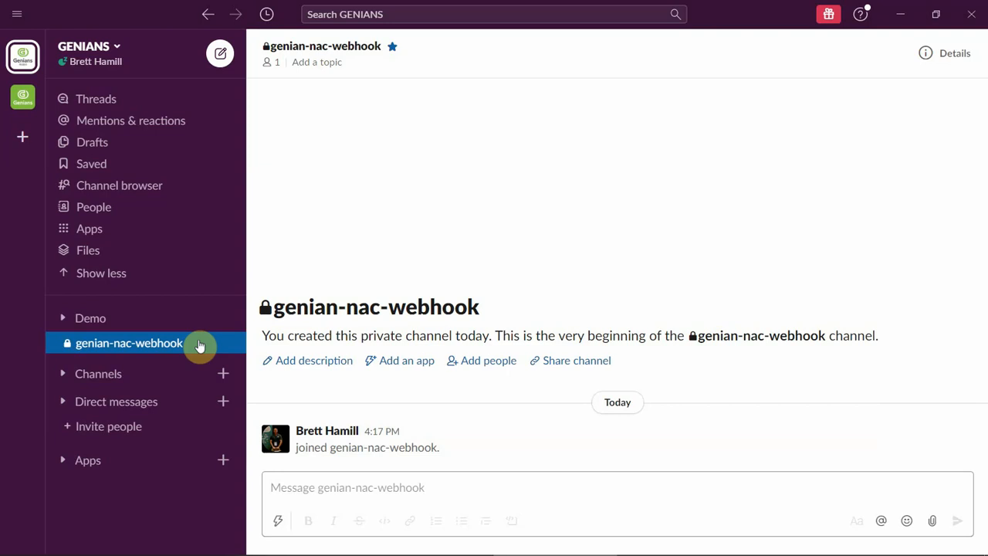
- Create a Slack app named genian-nac-webhook-test with GENIANS as its development workspace
key("alt+Tab")
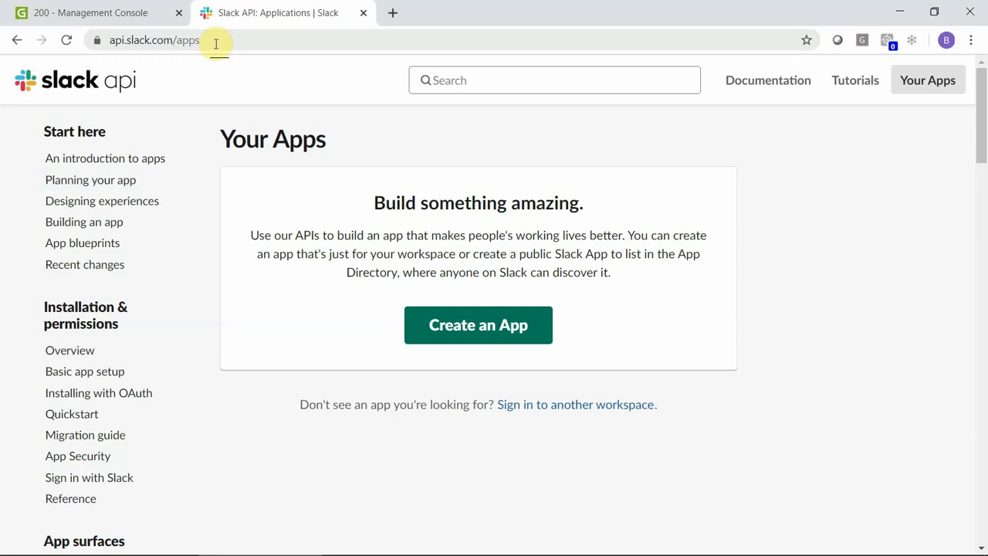
left_click(543, 327)
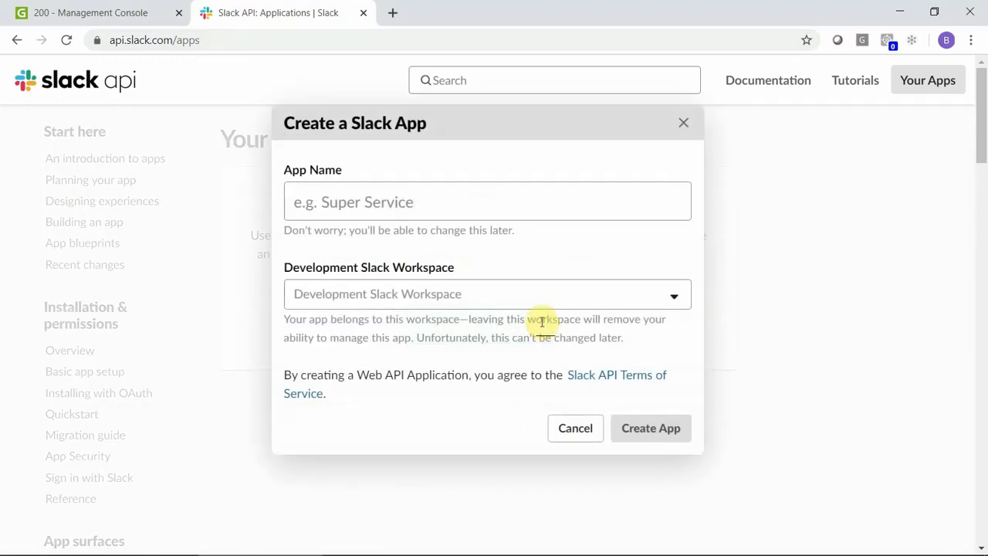
left_click(469, 206)
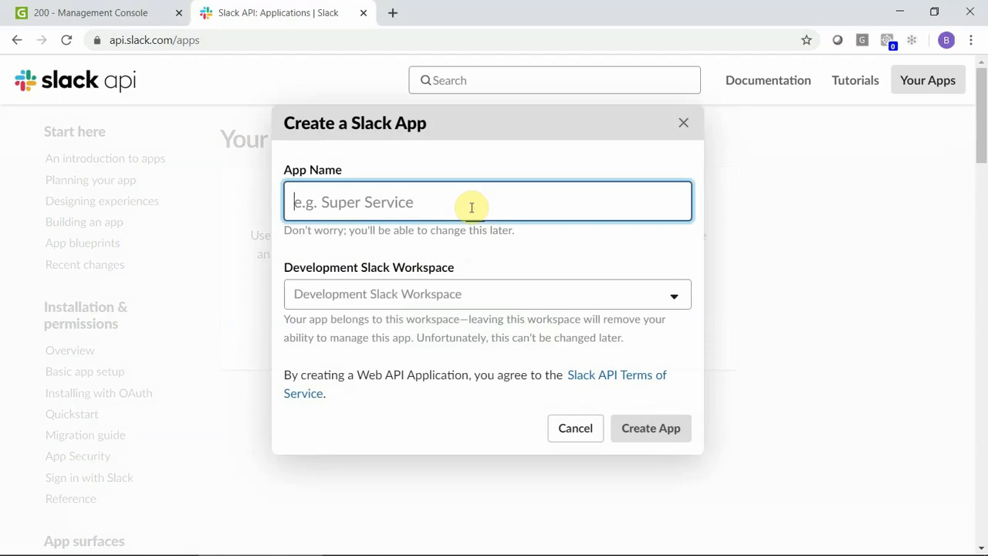
type("genian-n")
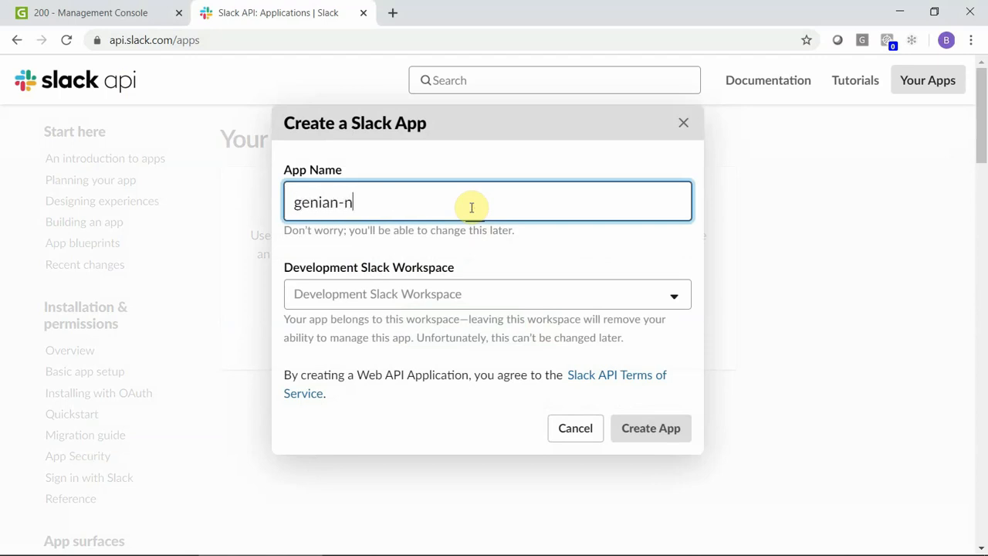
type("ac-webhook-test")
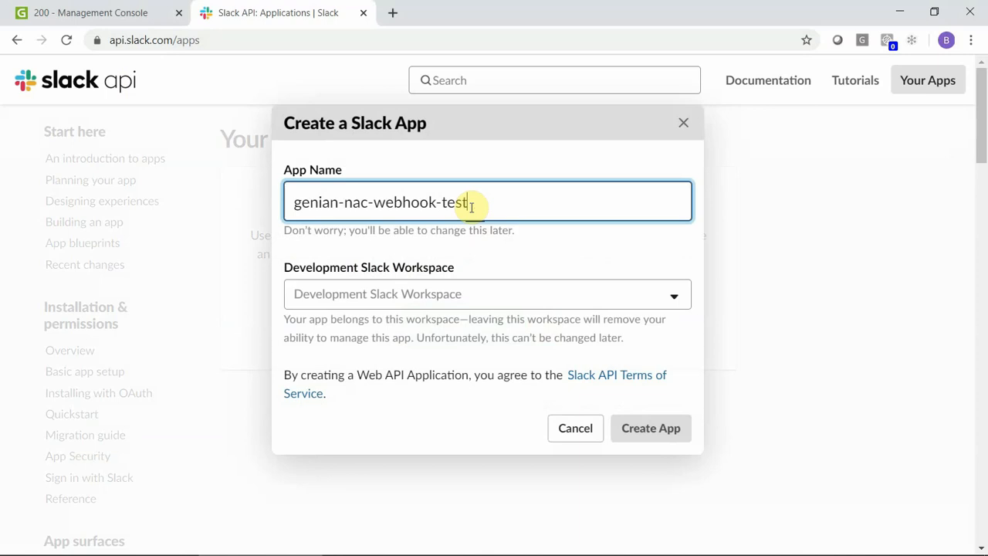
left_click(469, 290)
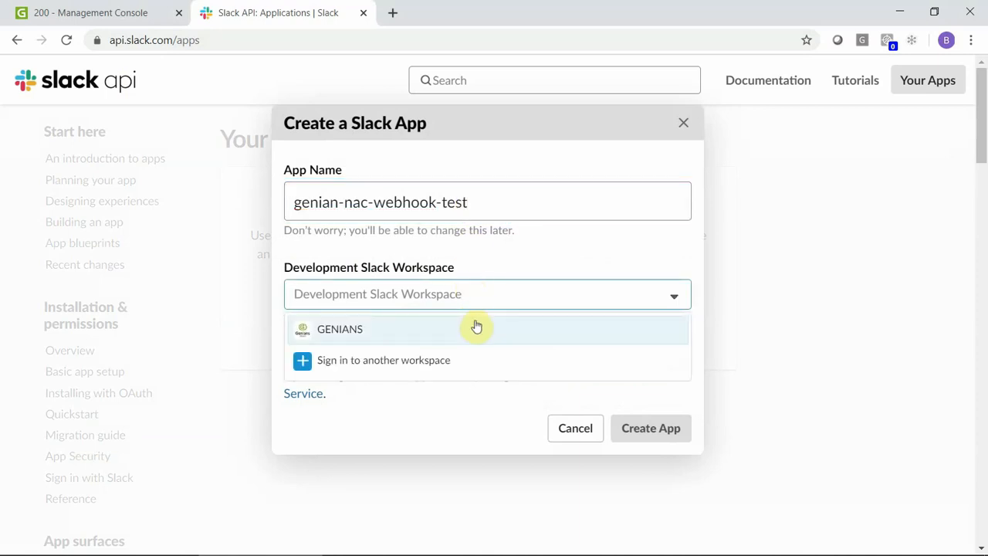
left_click(474, 327)
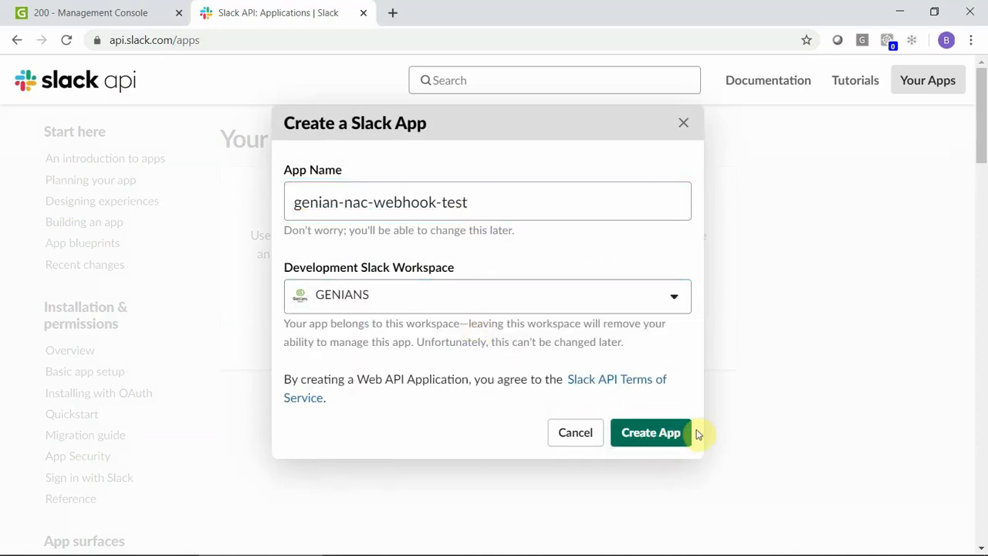
left_click(663, 433)
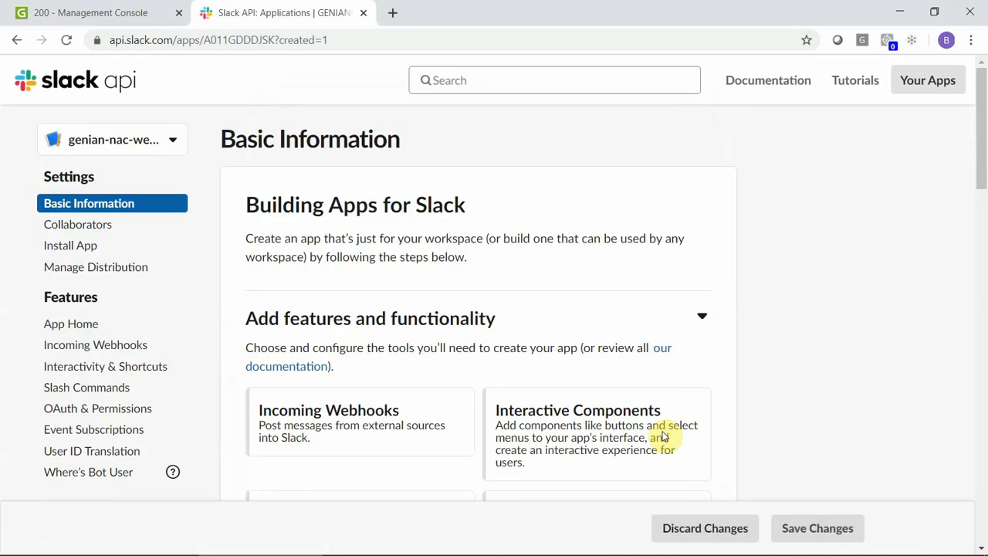
- Activate incoming webhooks in the app's settings
left_click(450, 416)
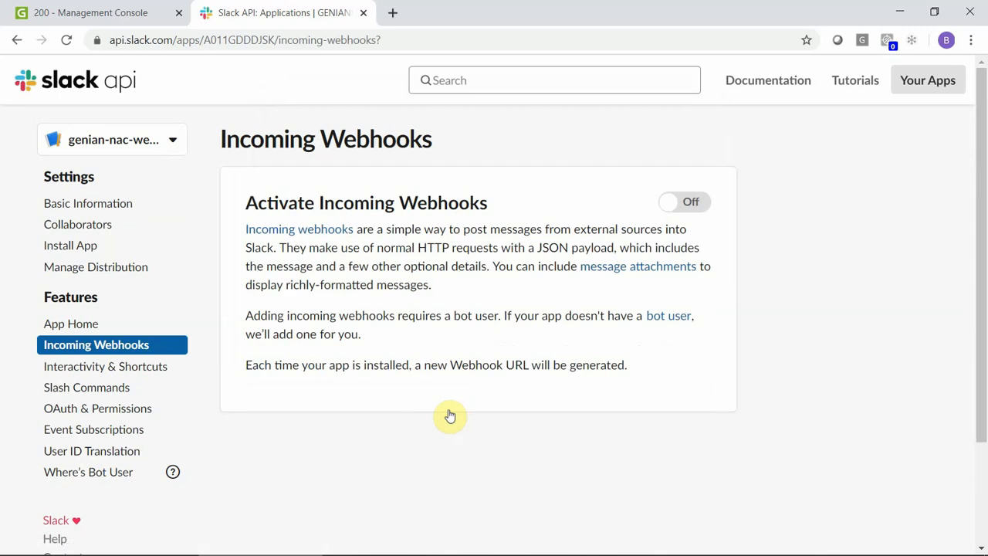
left_click(697, 207)
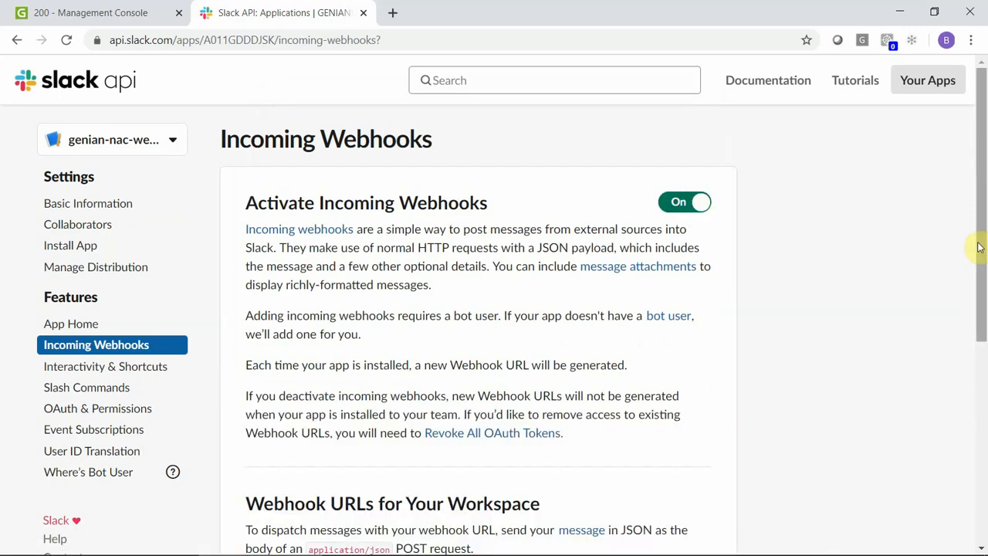
left_click_drag(979, 247, 981, 435)
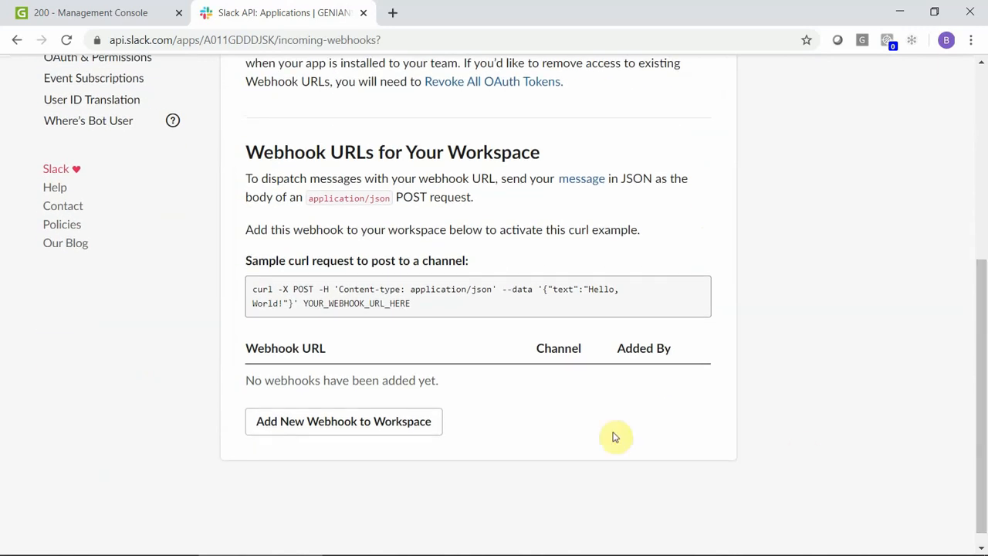
- Add a webhook posting to the genian-nac-webhook channel, allow it, and check Slack
left_click(407, 424)
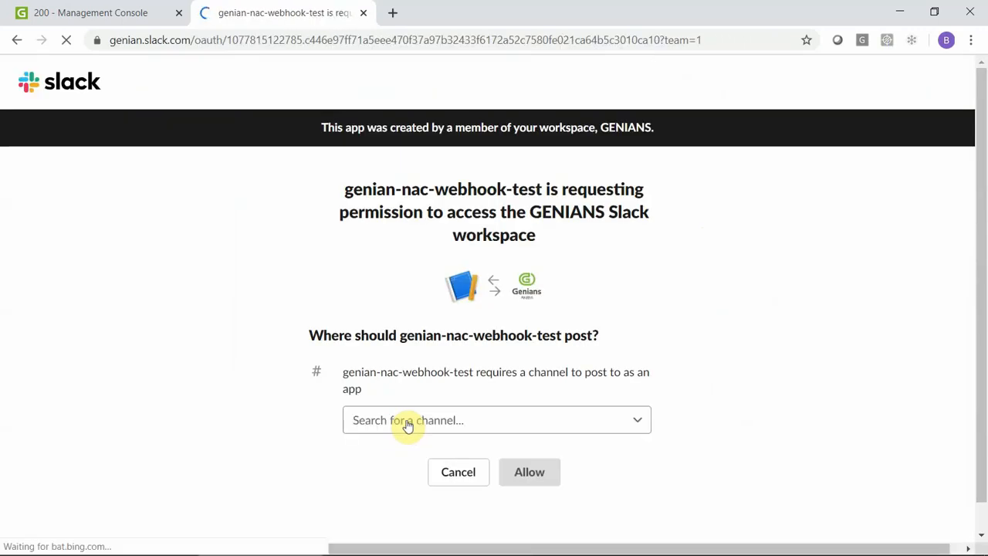
left_click(414, 423)
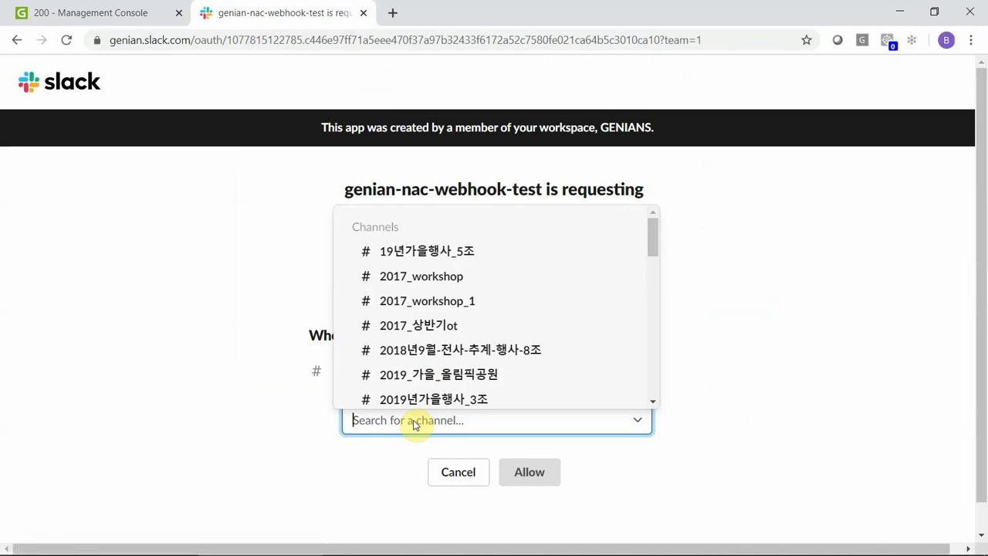
type("web")
left_click(435, 477)
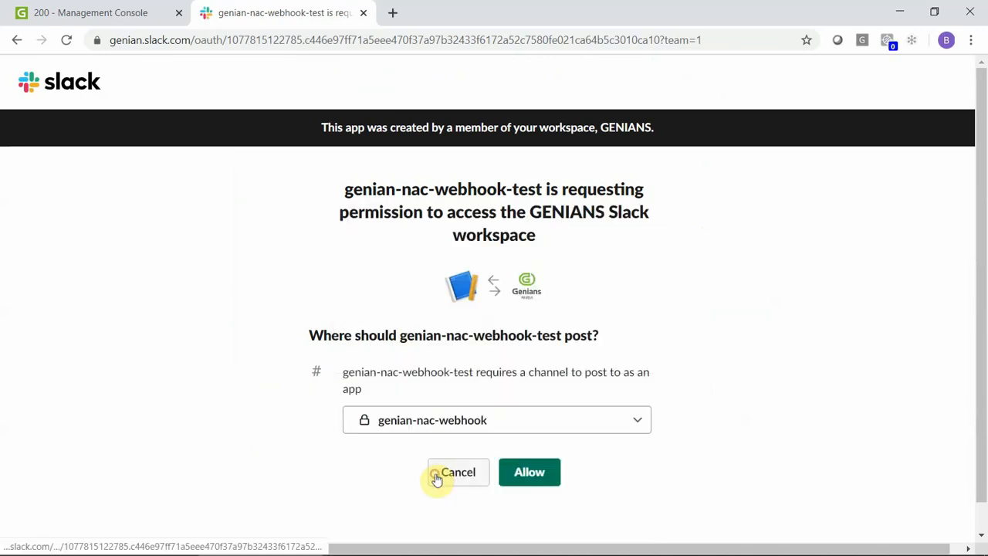
left_click(527, 474)
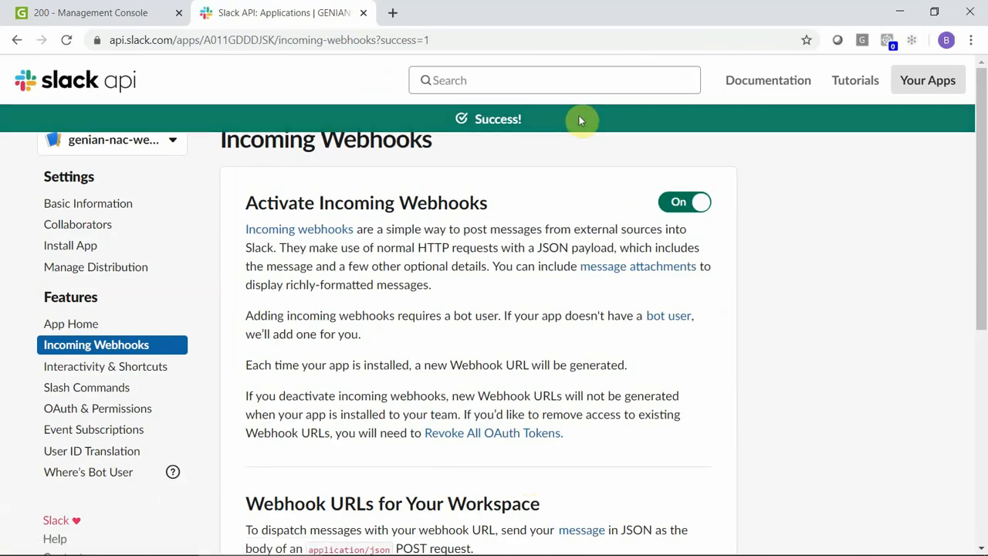
key("alt+Tab")
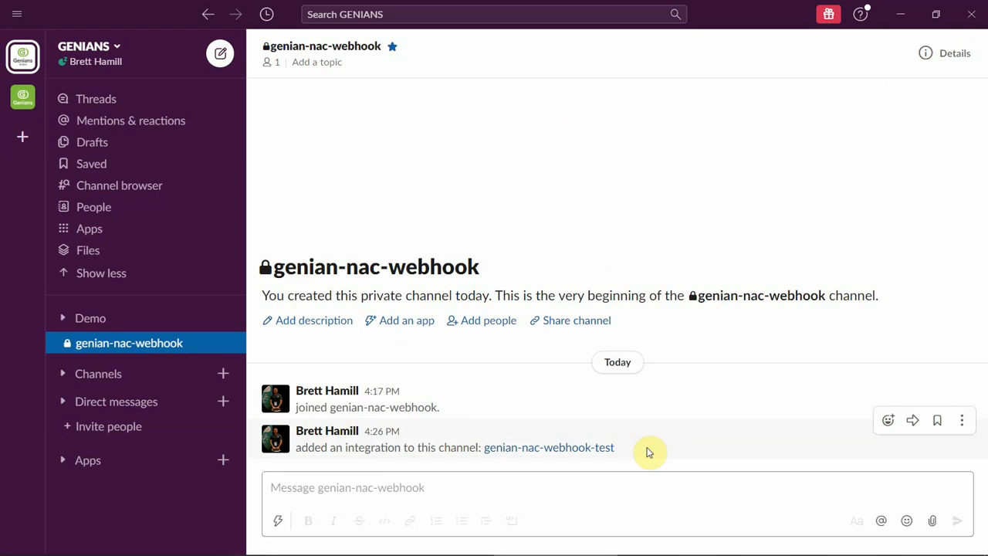
key("alt+Tab")
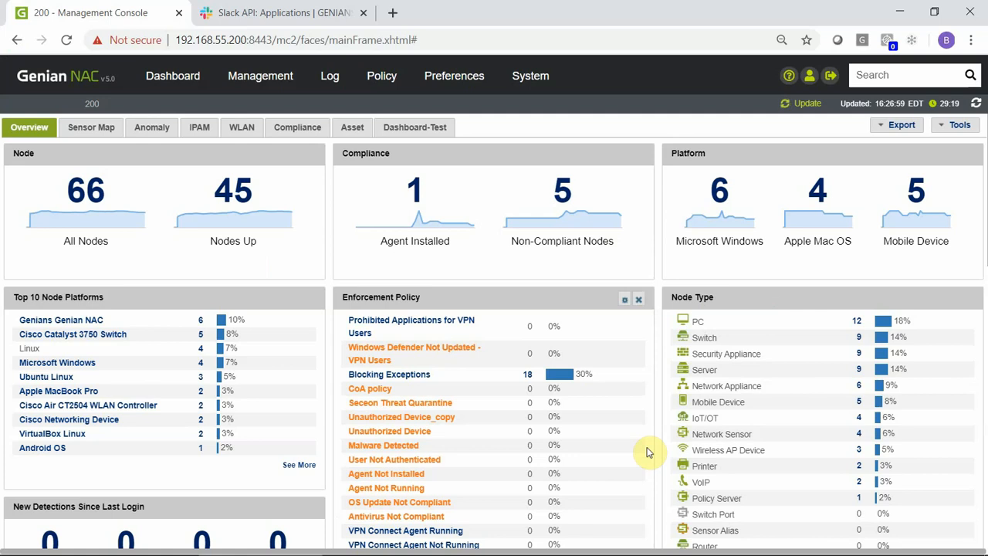
- Review the New Device Detected filter, then show System Logins' 24 Administrator Login entries
left_click(326, 77)
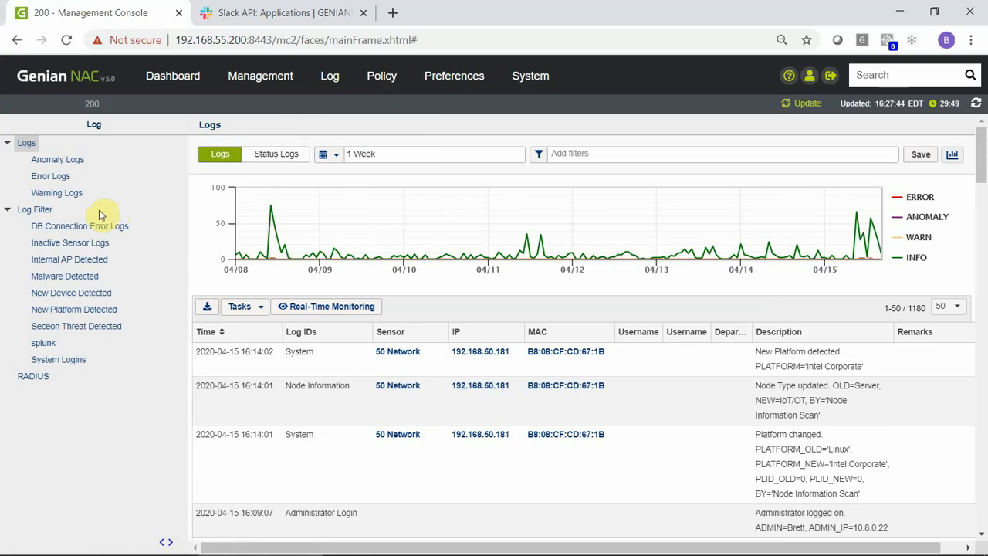
left_click(72, 292)
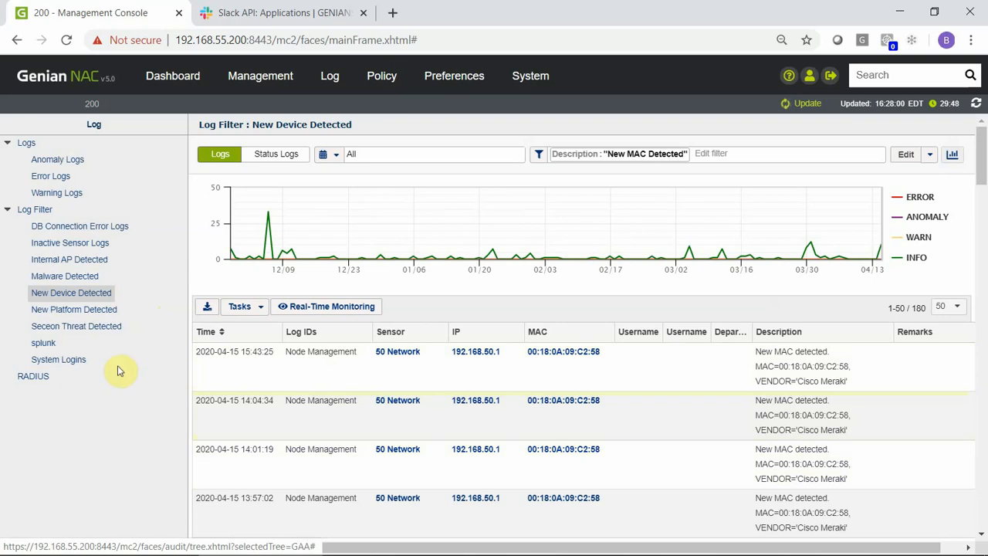
left_click(76, 363)
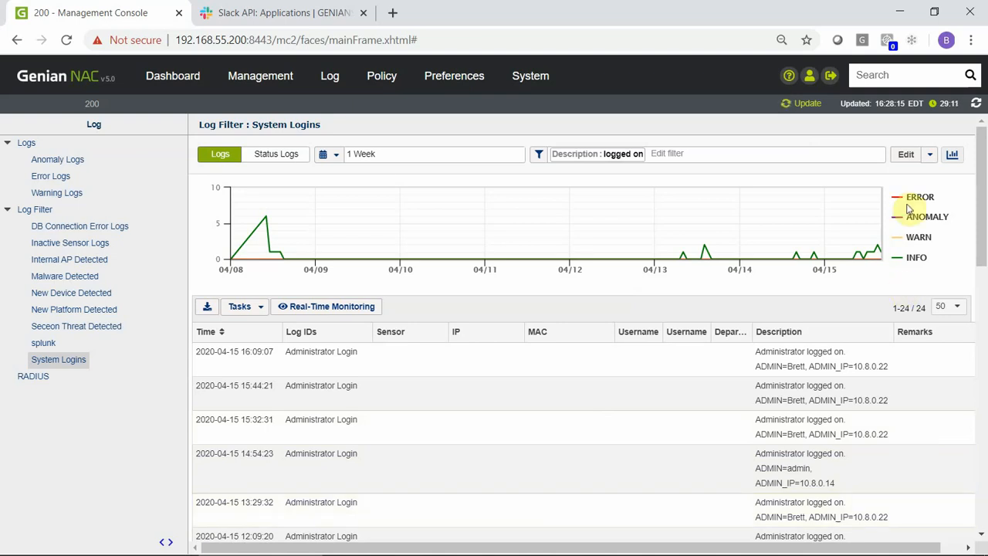
- Open the System Logins filter's edit form and check its Webhook section
left_click(906, 155)
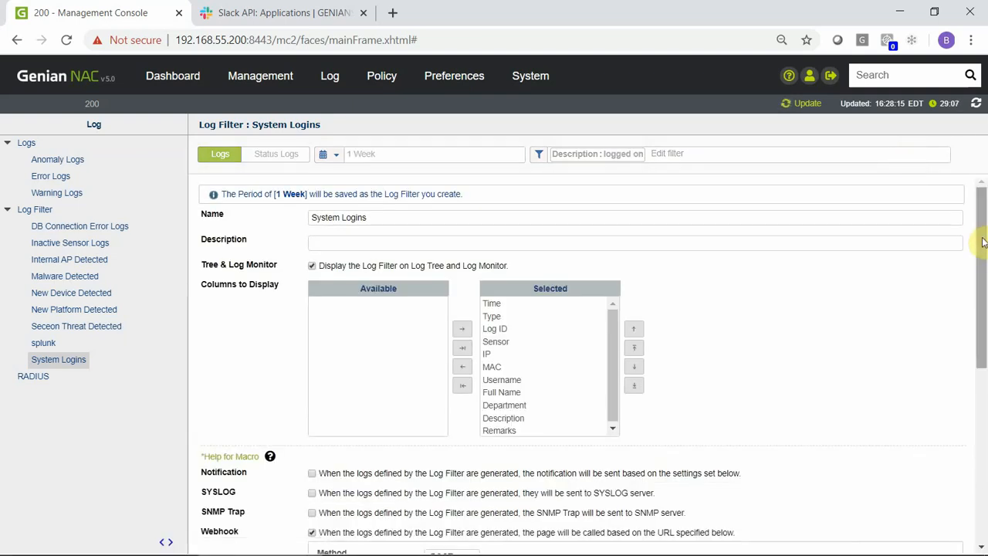
left_click_drag(983, 242, 977, 403)
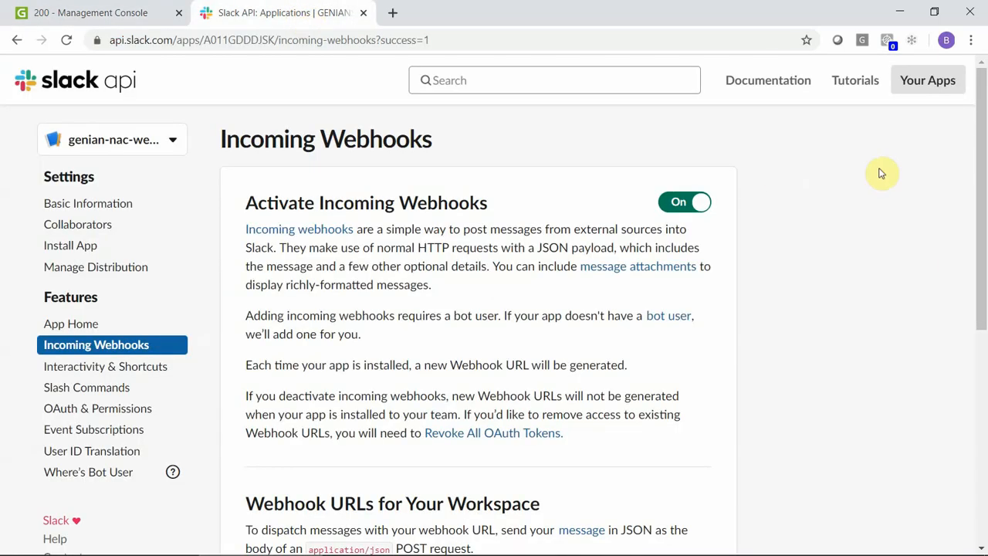
- Copy the genian-nac-webhook channel's webhook URL from the Incoming Webhooks list
left_click_drag(979, 205, 981, 407)
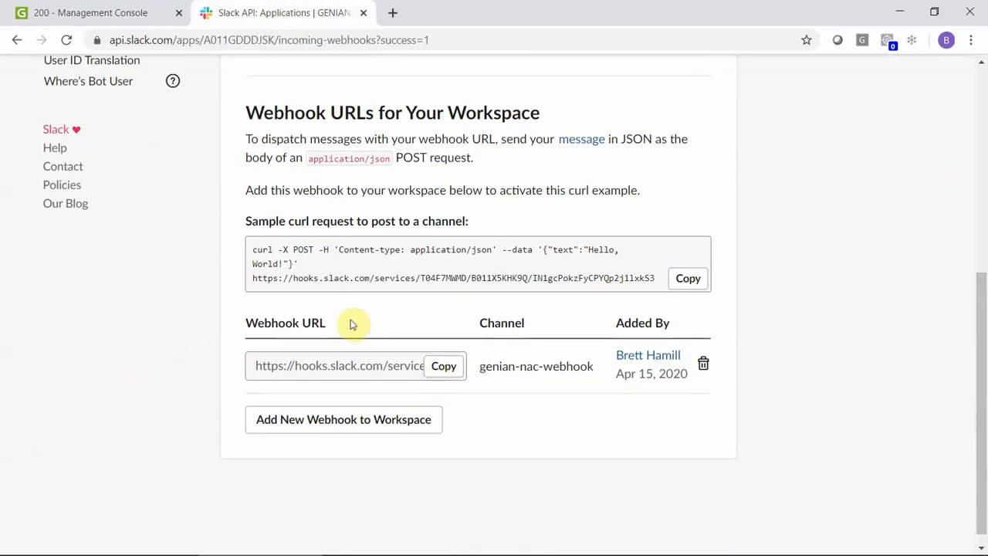
left_click(446, 367)
key("alt+Tab")
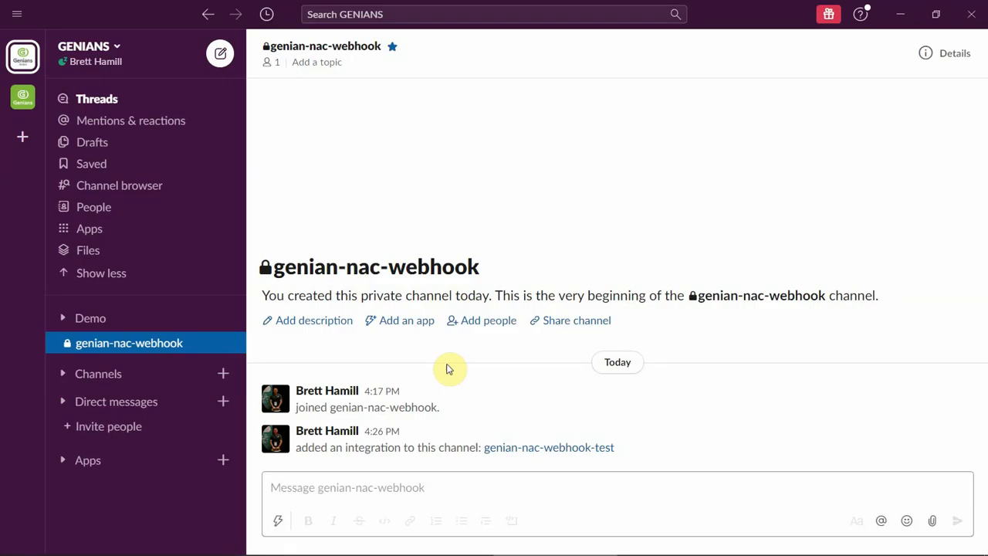
key("alt+Tab")
- Replace the System Logins filter's webhook URL with the copied Slack URL and update the filter
left_click(130, 20)
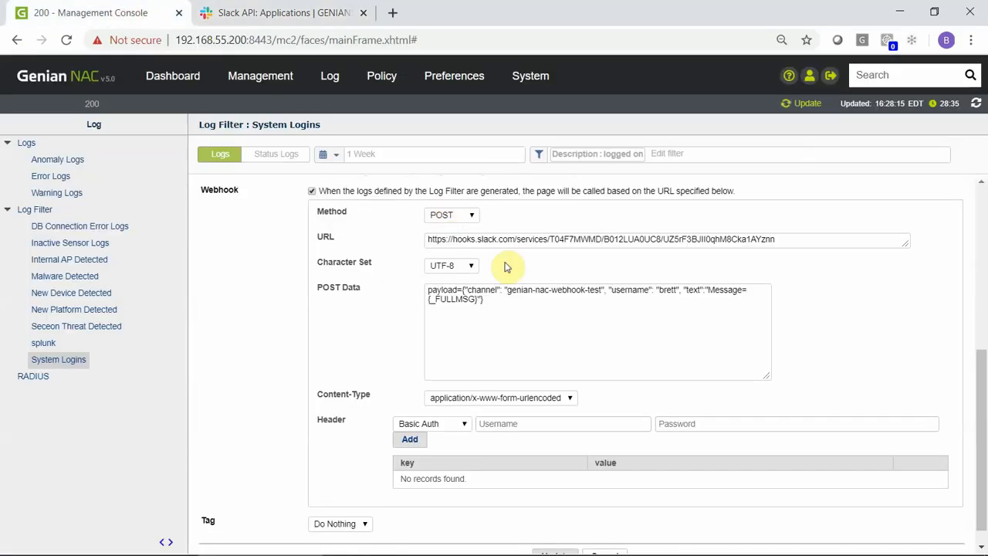
left_click(525, 238)
key("ctrl+a")
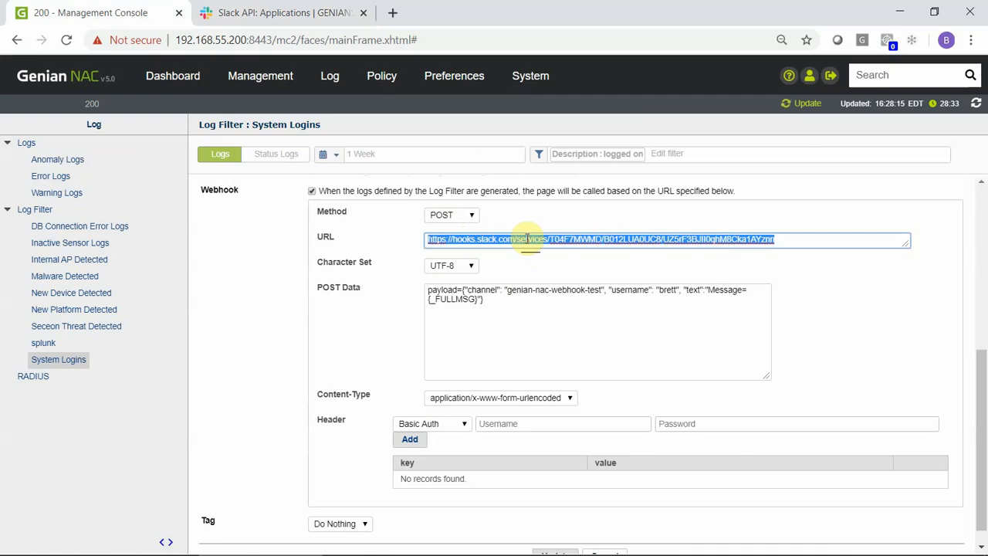
key("ctrl+v")
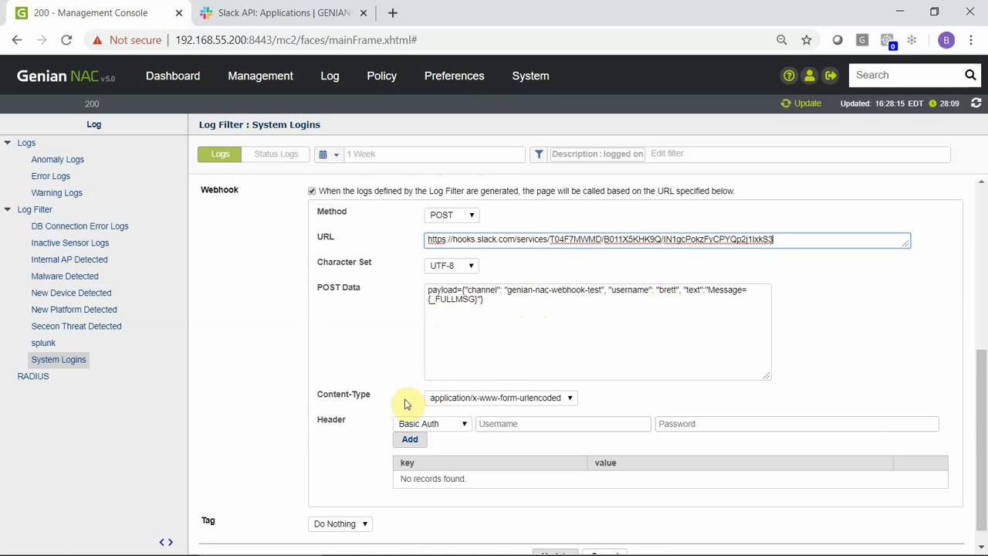
left_click_drag(979, 396, 980, 455)
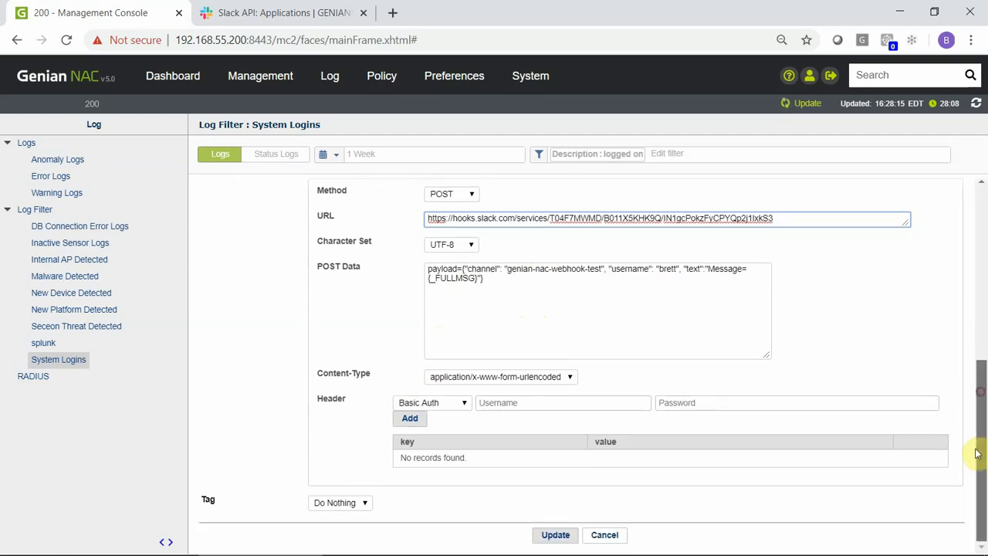
left_click(576, 535)
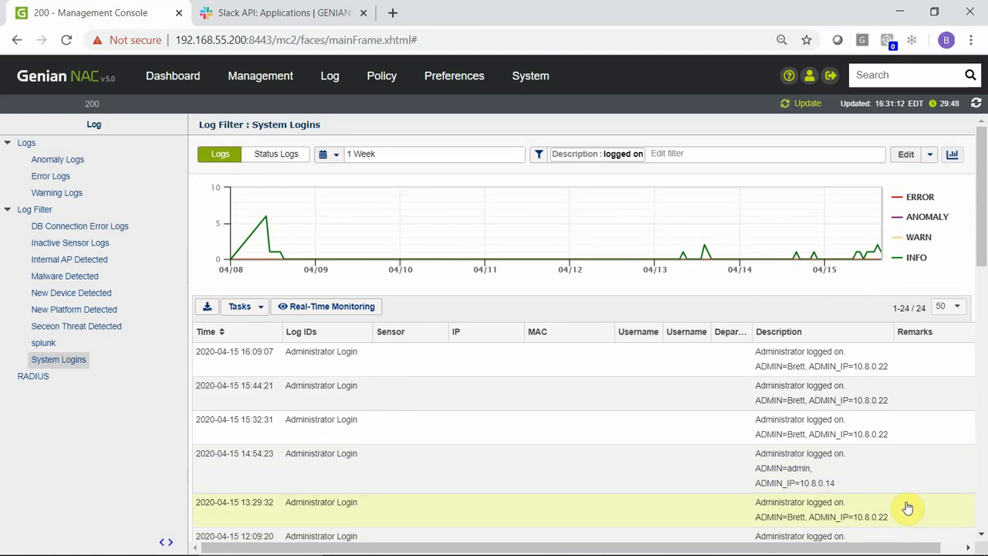
- Edit the New Device Detected filter, paste the Slack URL over its old webhook URL, and update
left_click(82, 295)
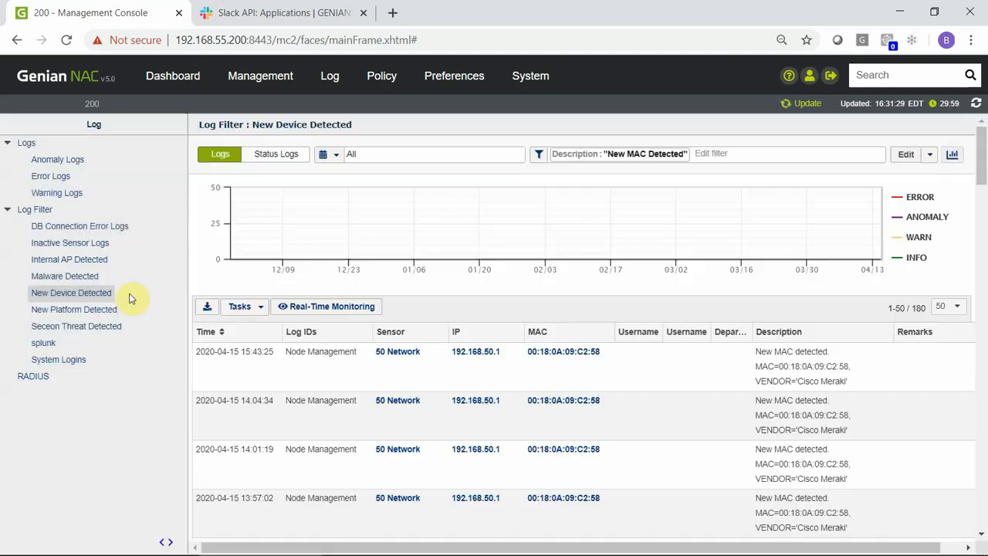
left_click(904, 153)
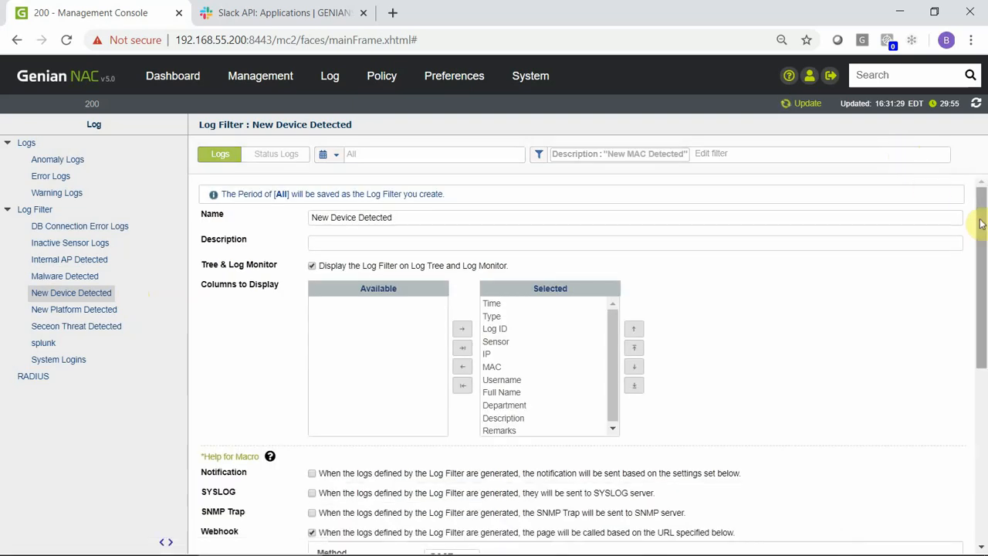
left_click_drag(982, 210, 974, 386)
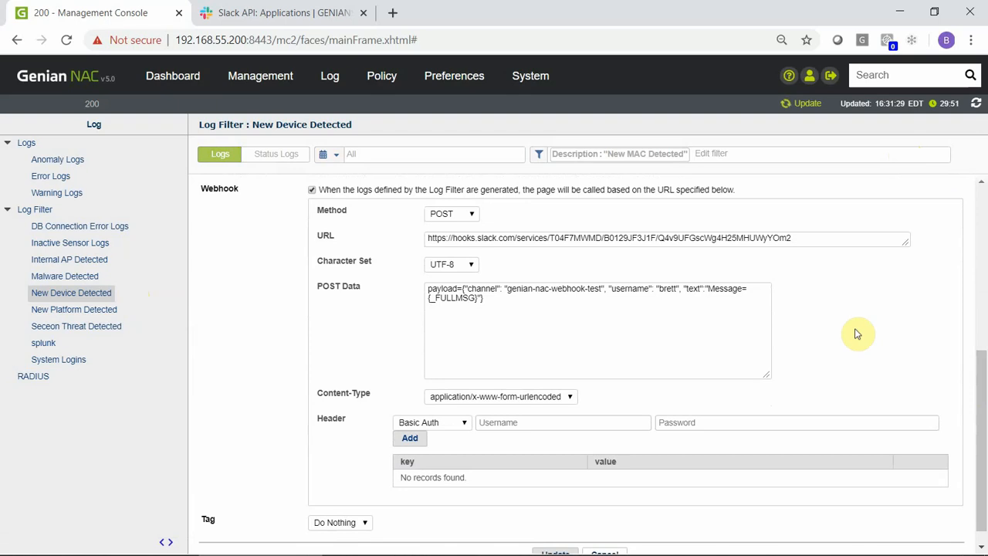
double_click(782, 237)
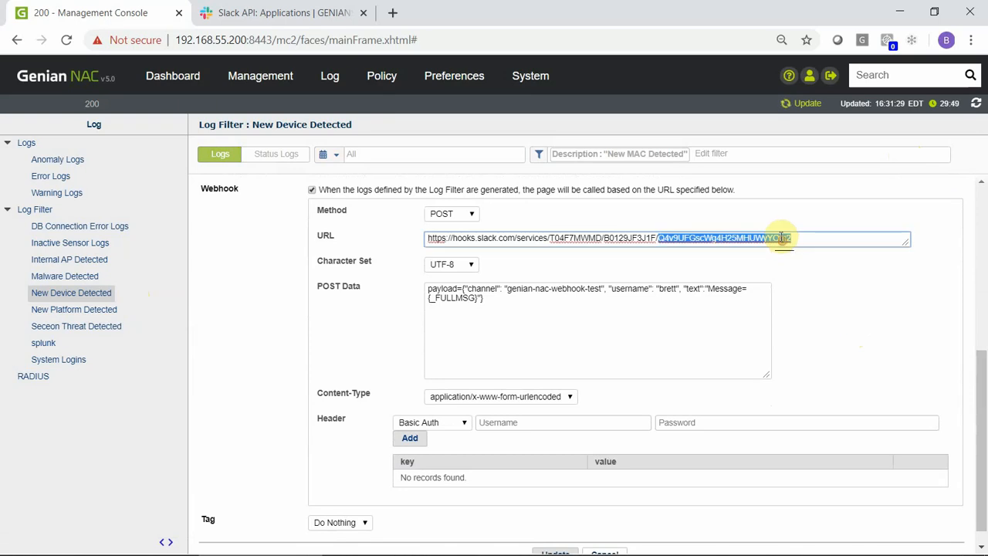
left_click(781, 238)
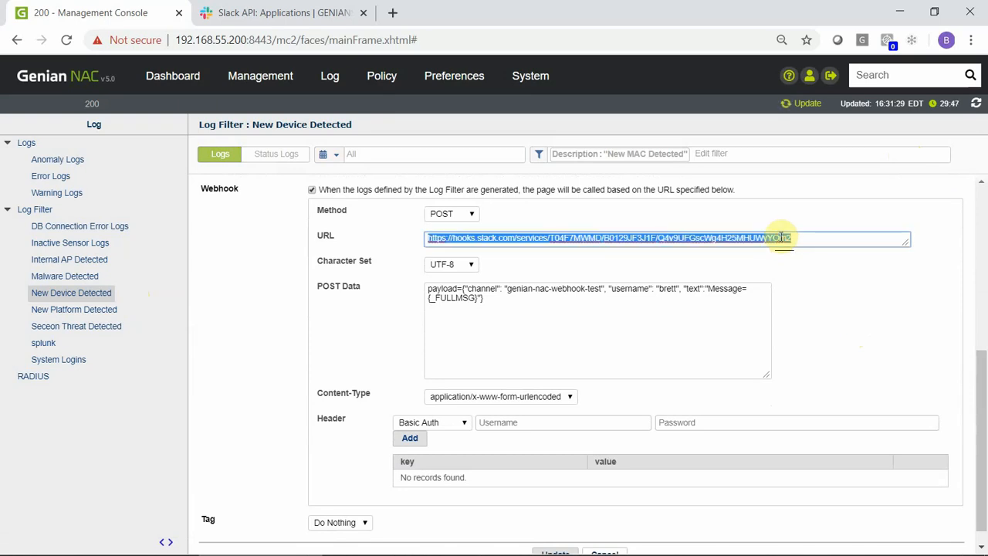
key("ctrl+v")
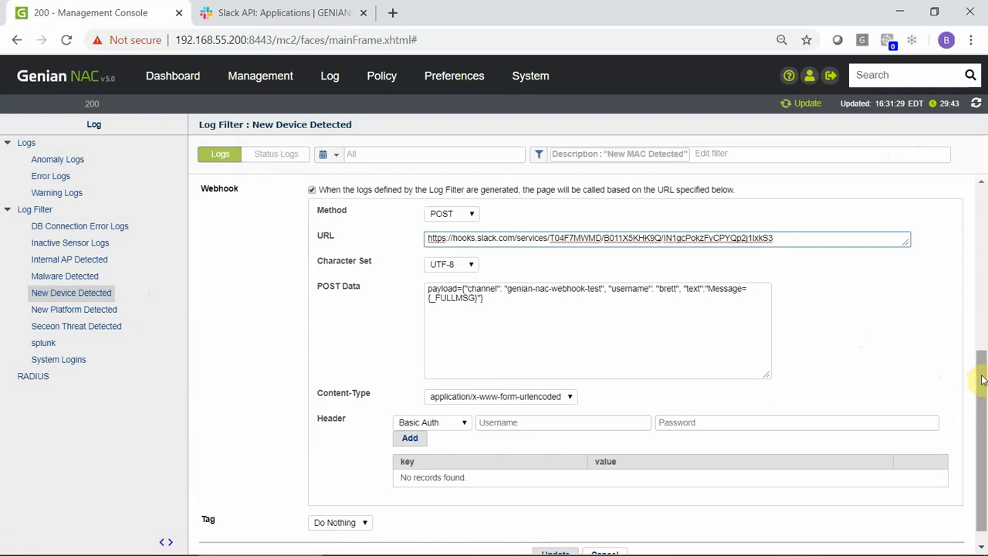
left_click_drag(982, 378, 972, 459)
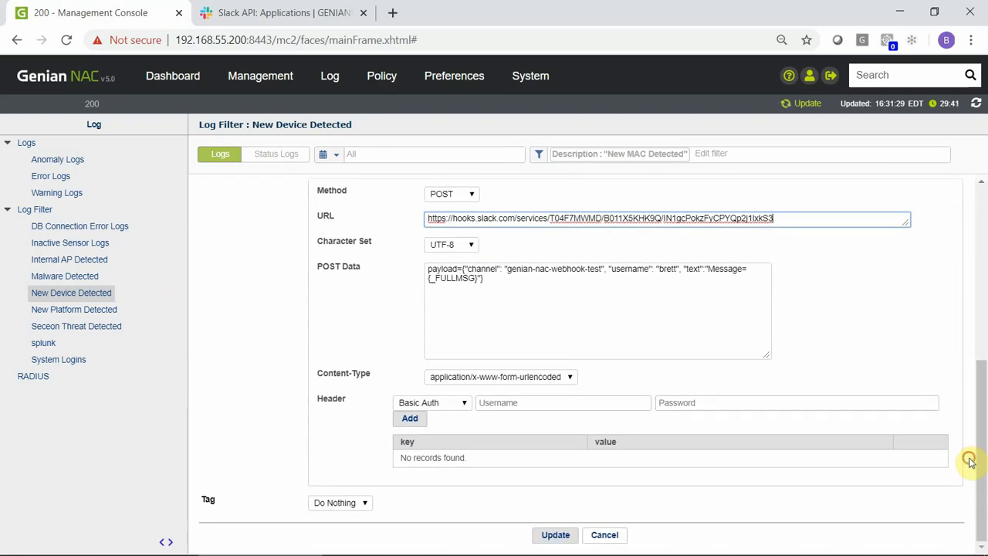
left_click(553, 535)
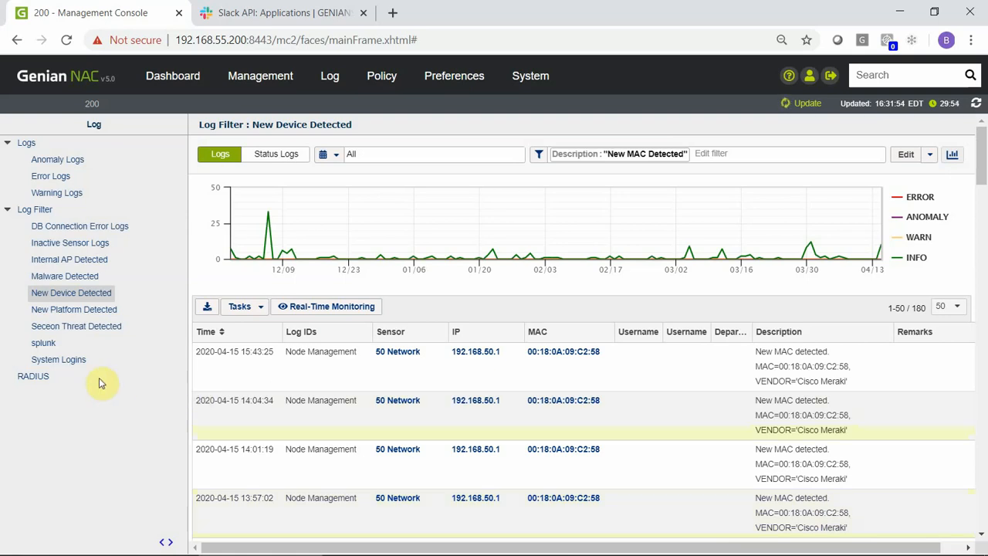
- From the System Logins filter view, log out of the management console
left_click(58, 360)
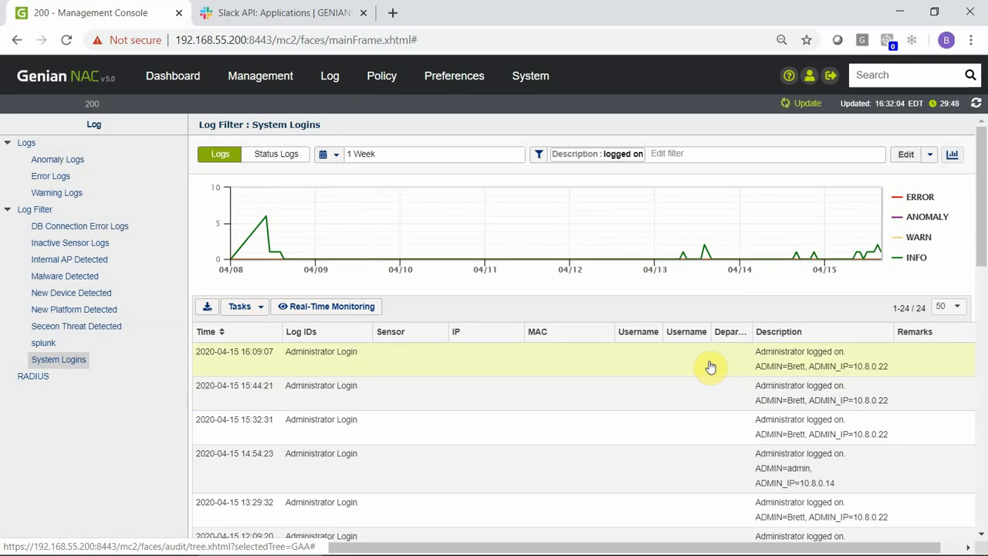
left_click(830, 75)
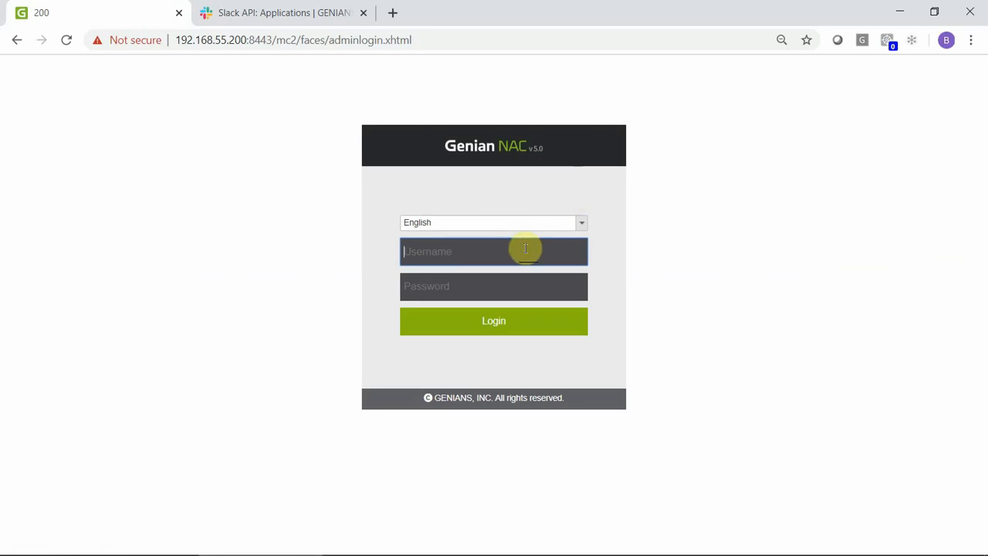
- Log in with the administrator's username and password, then check Slack for the login message
type("brett")
key("Tab")
type("p")
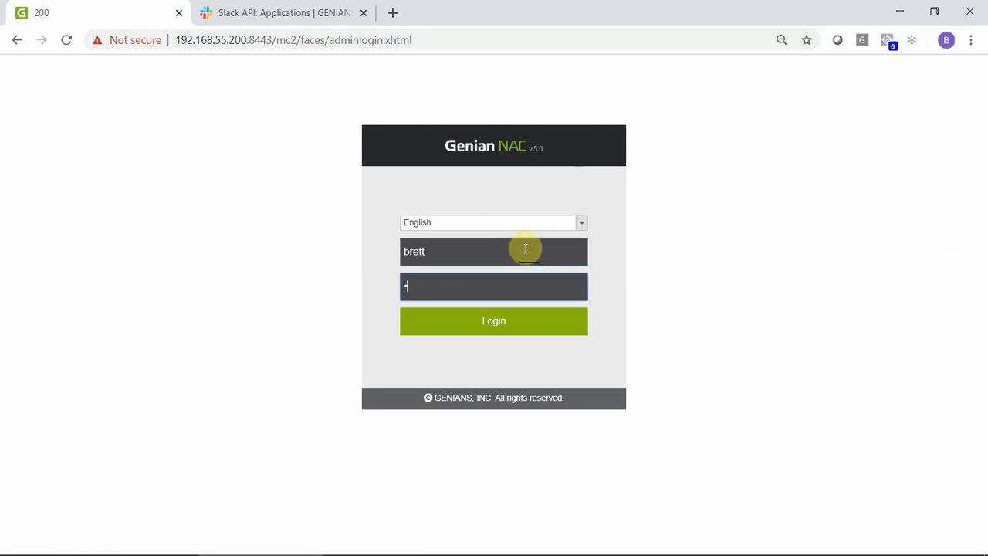
type("ass")
key("Return")
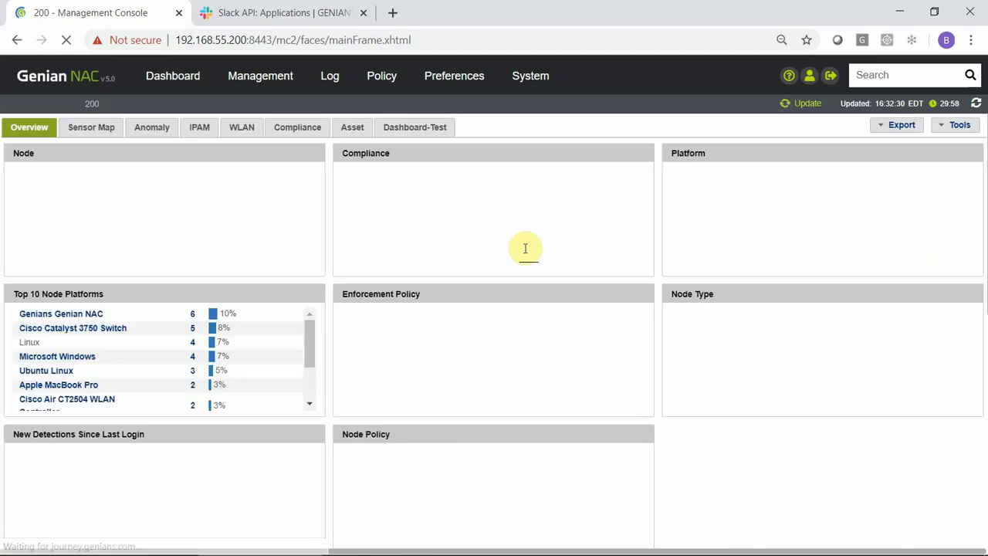
key("alt+Tab")
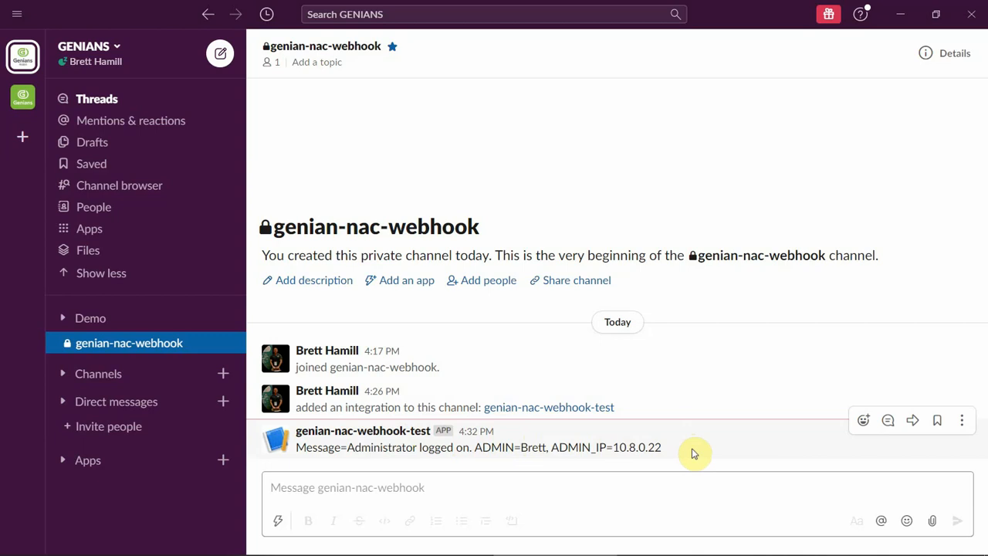
key("alt+Tab")
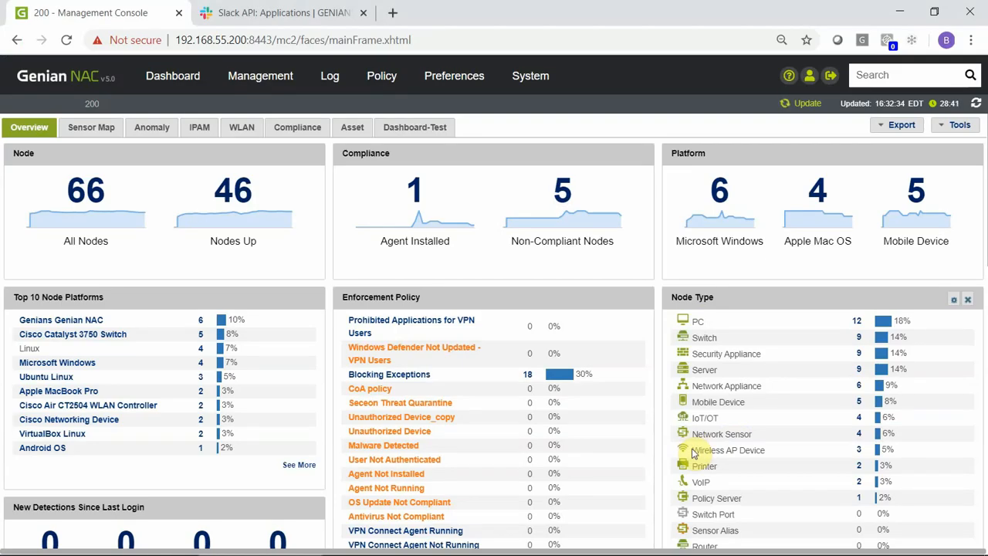
- Show the New Device Detected filter's 180 New MAC Detected entries via the Log menu
left_click(330, 77)
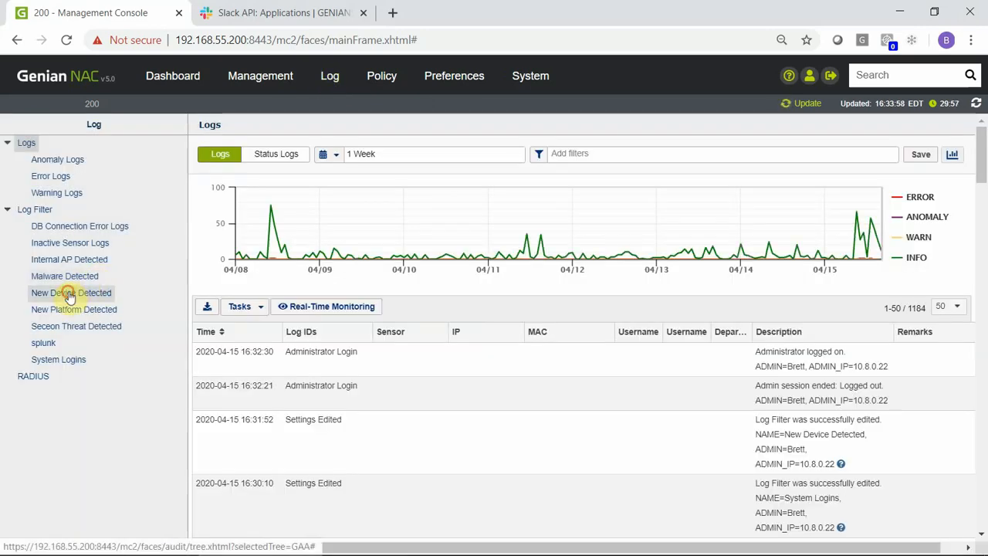
left_click(69, 295)
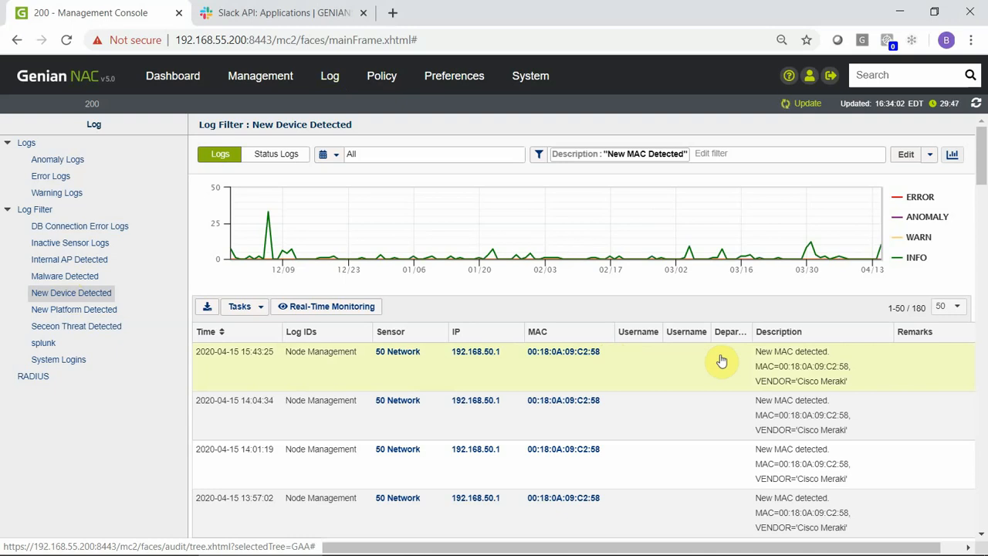
- Select the 192.168.50.1 node in the Management > Node list
mouse_move(260, 76)
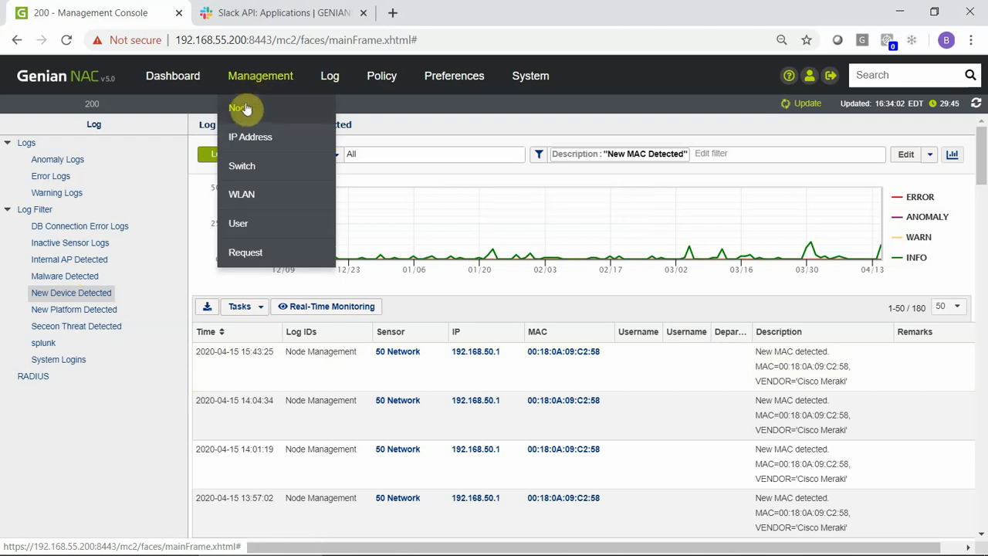
left_click(241, 108)
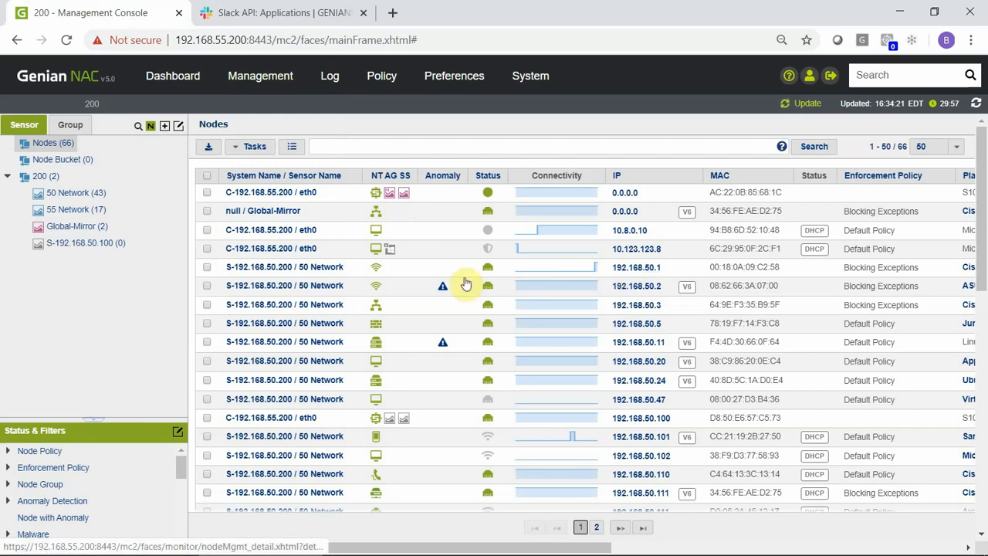
left_click(206, 266)
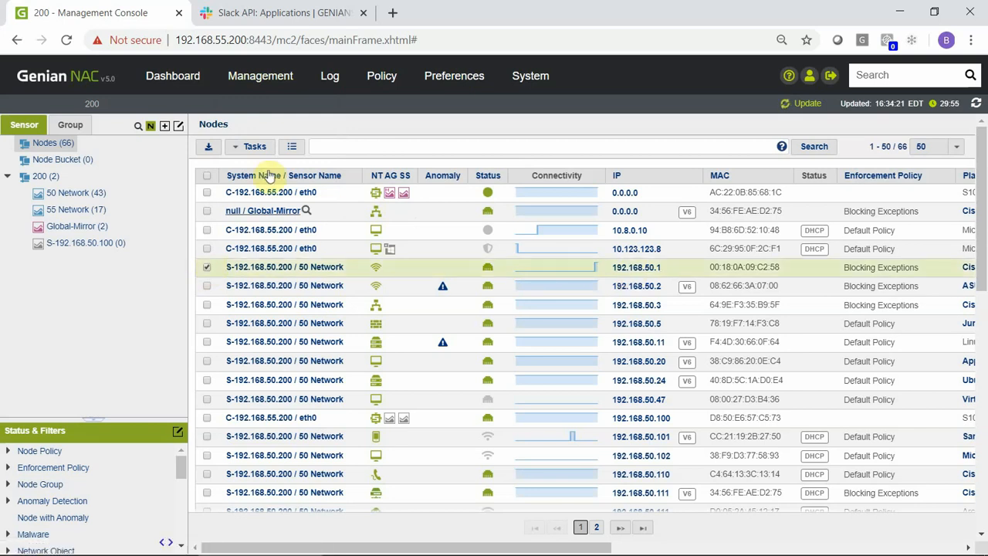
- Remove the selected node, refresh the list, and check Slack for the New MAC alert
left_click(259, 146)
mouse_move(287, 193)
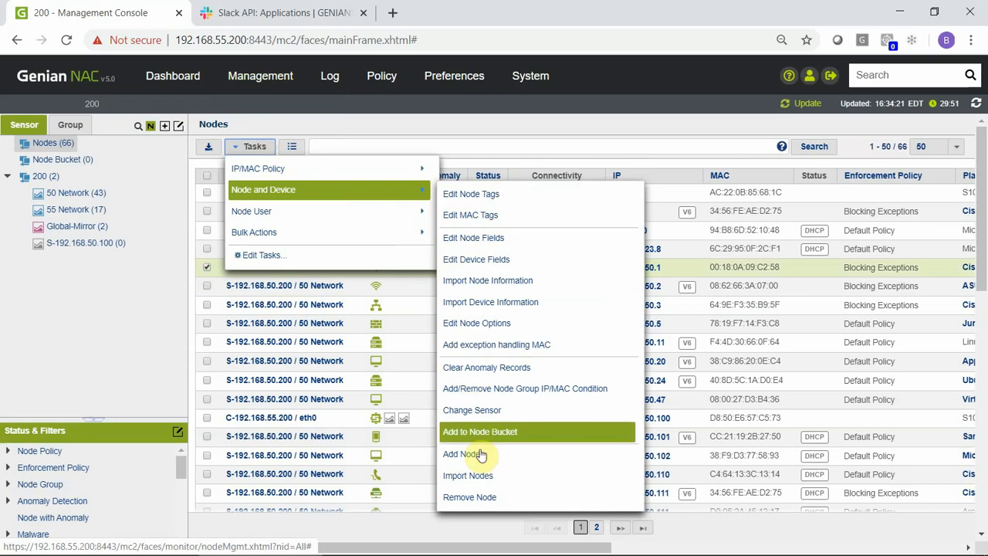
left_click(490, 498)
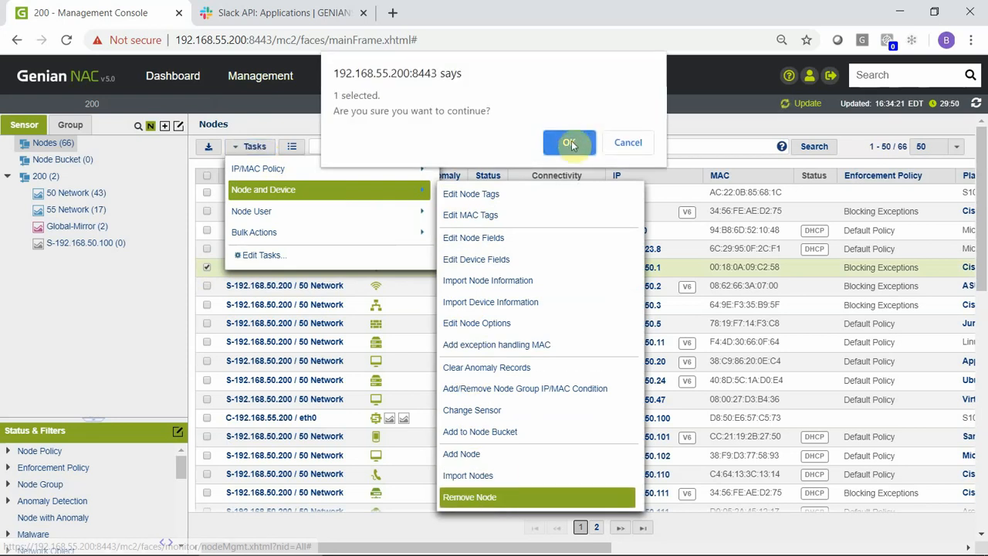
left_click(569, 145)
left_click(568, 128)
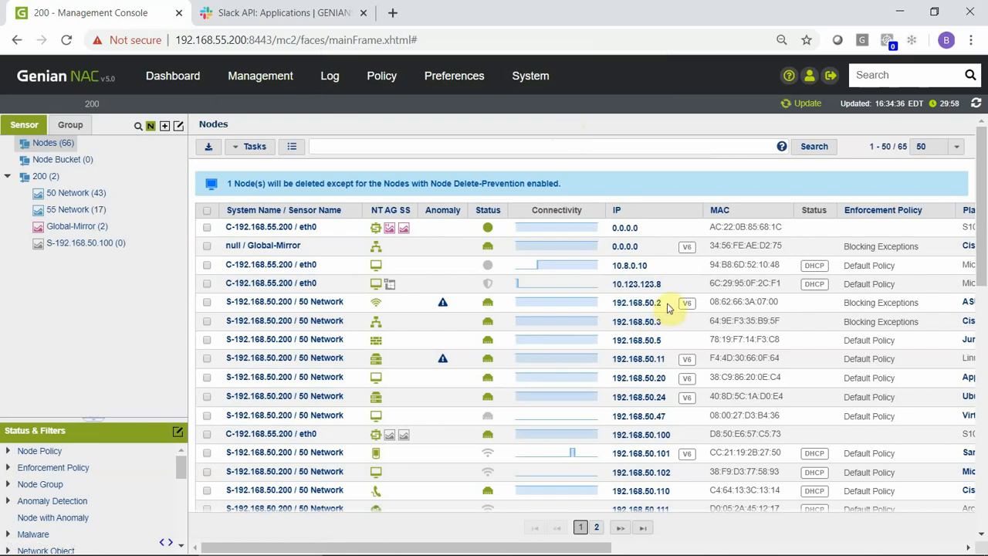
left_click(977, 104)
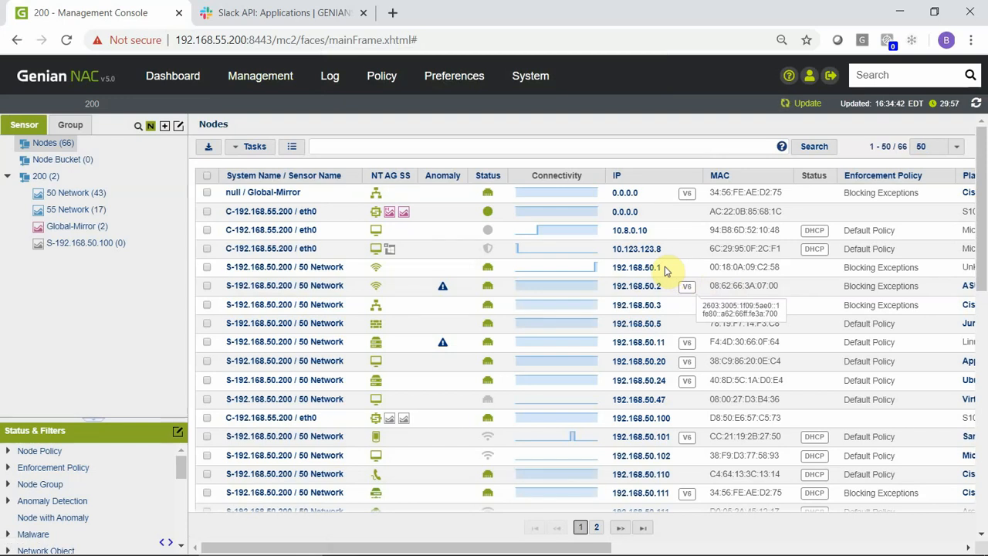
key("alt+Tab")
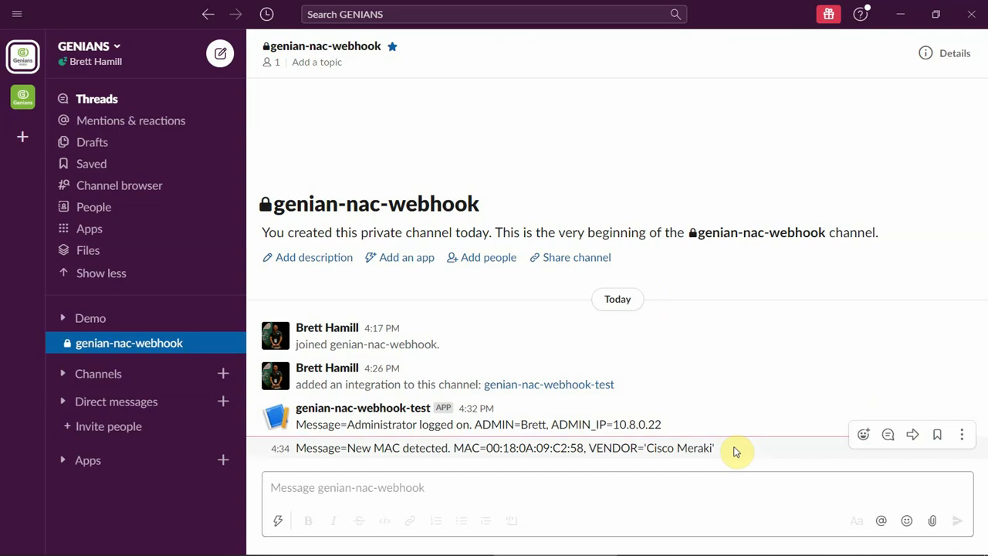
key("alt+Tab")
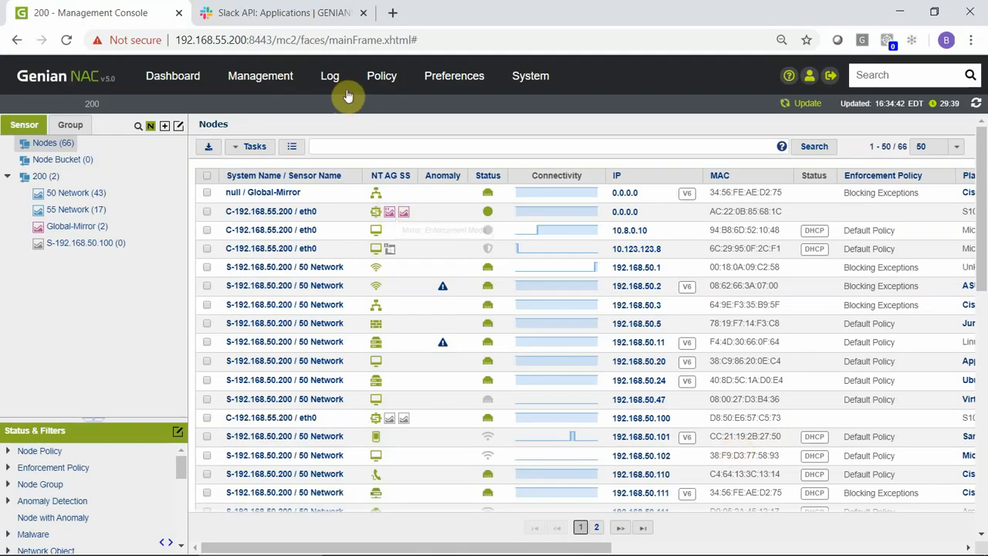
- Browse the Anomaly, Warning and New Platform Detected log filters
left_click(335, 80)
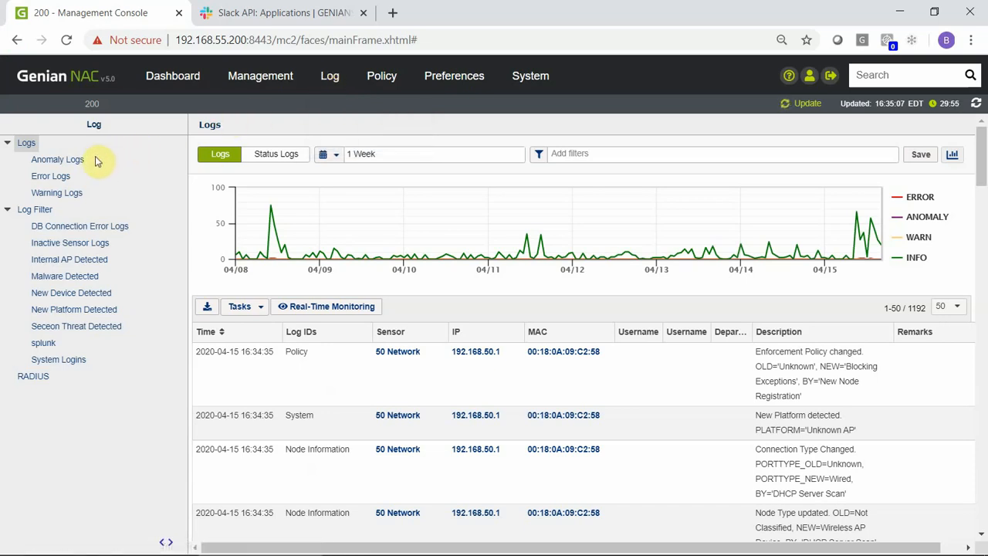
left_click(67, 165)
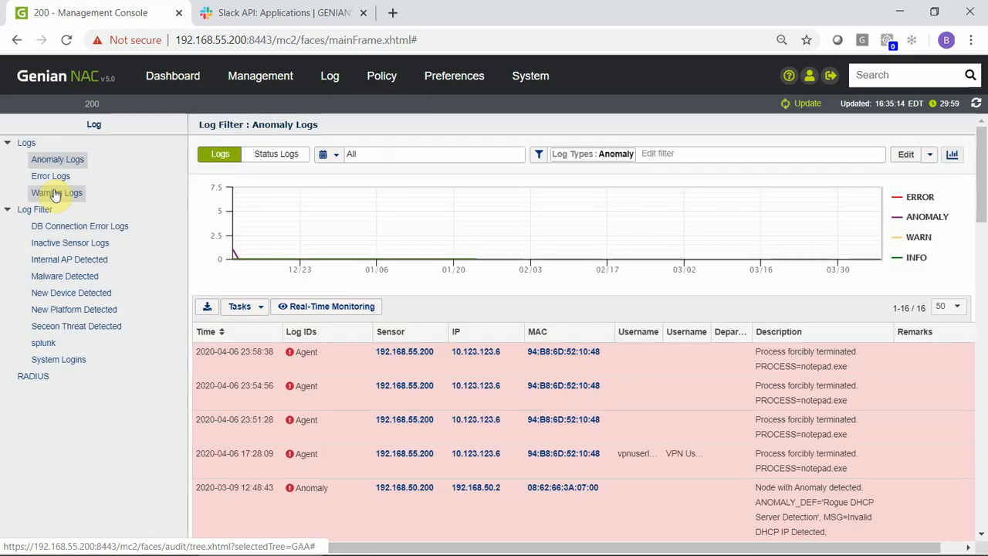
left_click(54, 193)
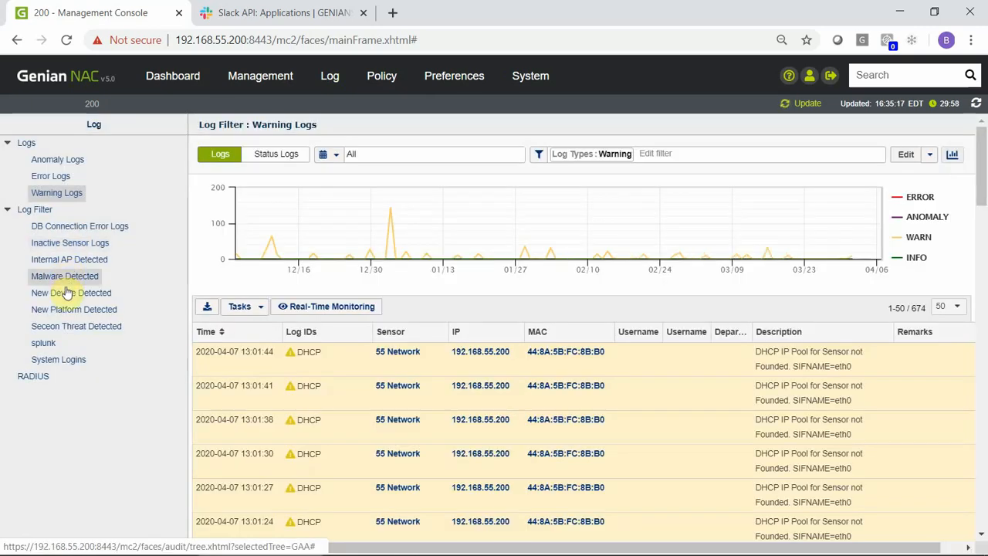
left_click(67, 309)
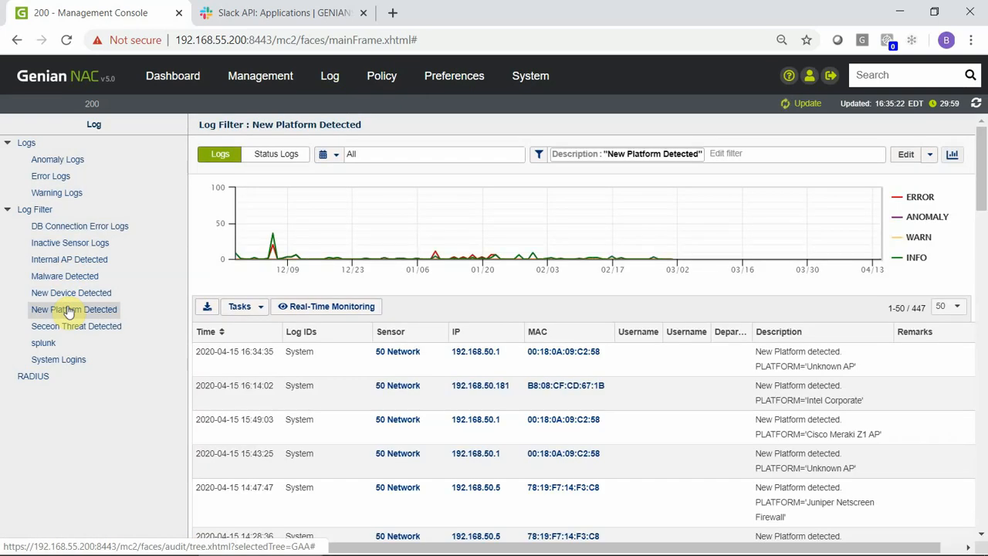
- Return to all logs, scroll to the Administrator Login entries, then switch to Slack
left_click(26, 145)
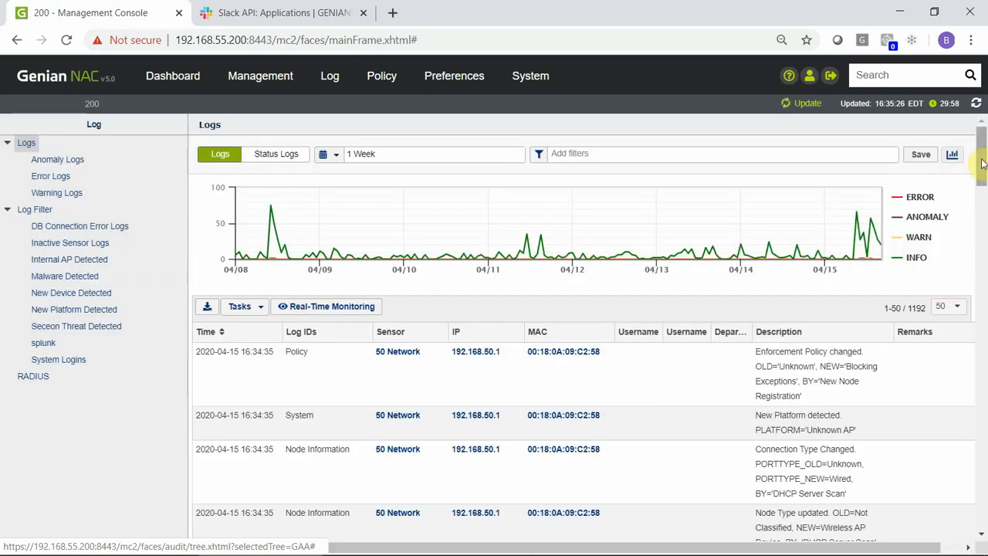
left_click_drag(981, 167, 984, 376)
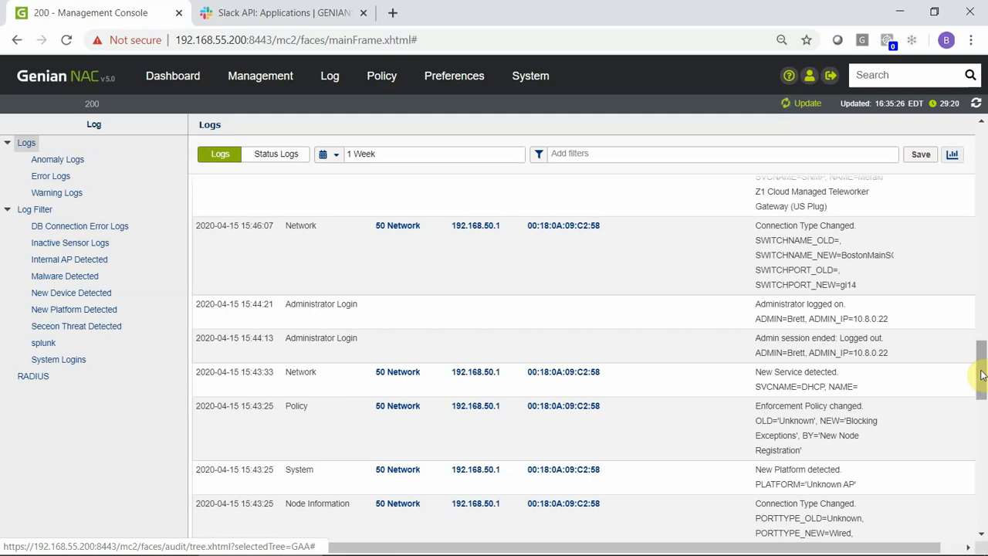
key("alt+Tab")
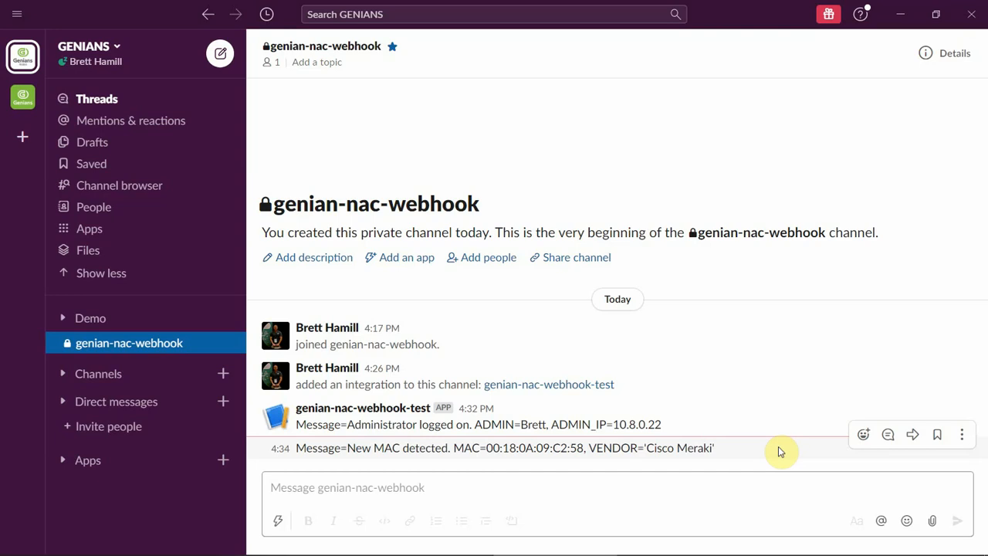
- Switch from Slack back to Chrome on the genians.com homepage
key("alt+Tab")
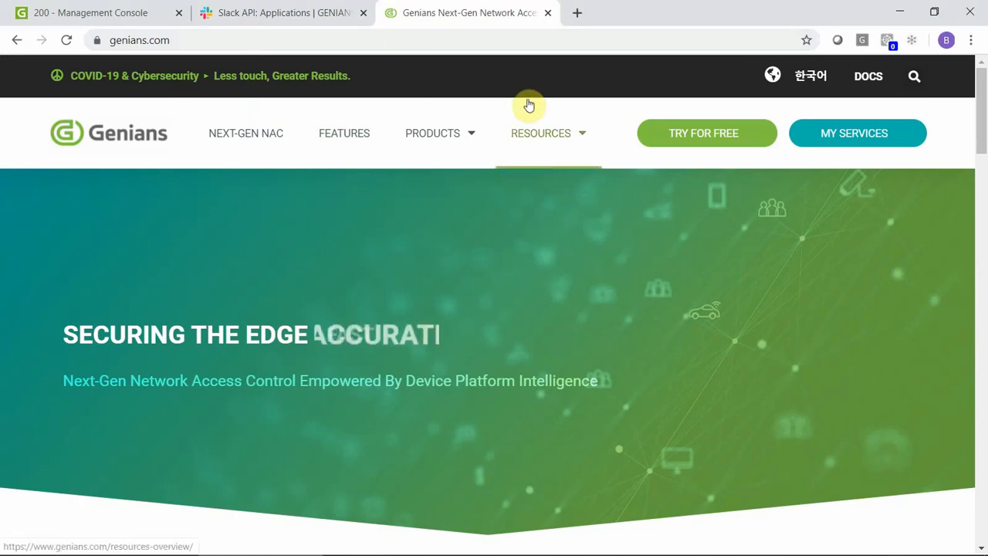
- Go to Resources > Documentation and open the Administrator's Guide on docs.genians.com
mouse_move(573, 141)
left_click(570, 248)
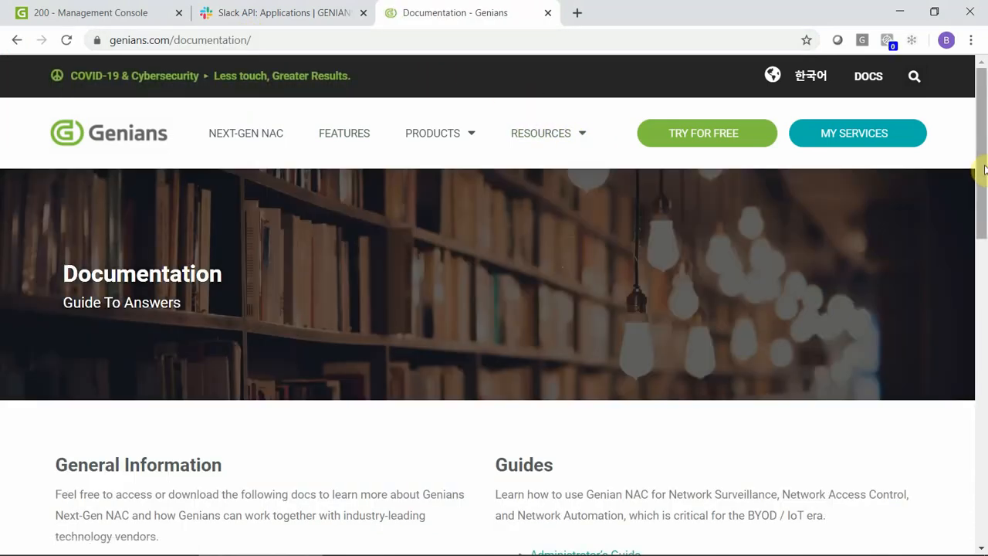
left_click_drag(984, 170, 984, 249)
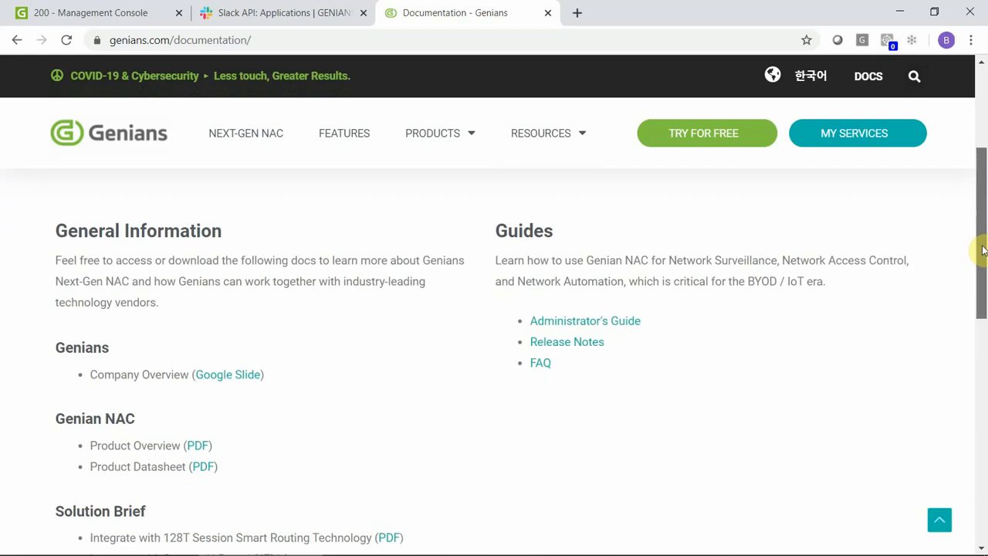
left_click(613, 323)
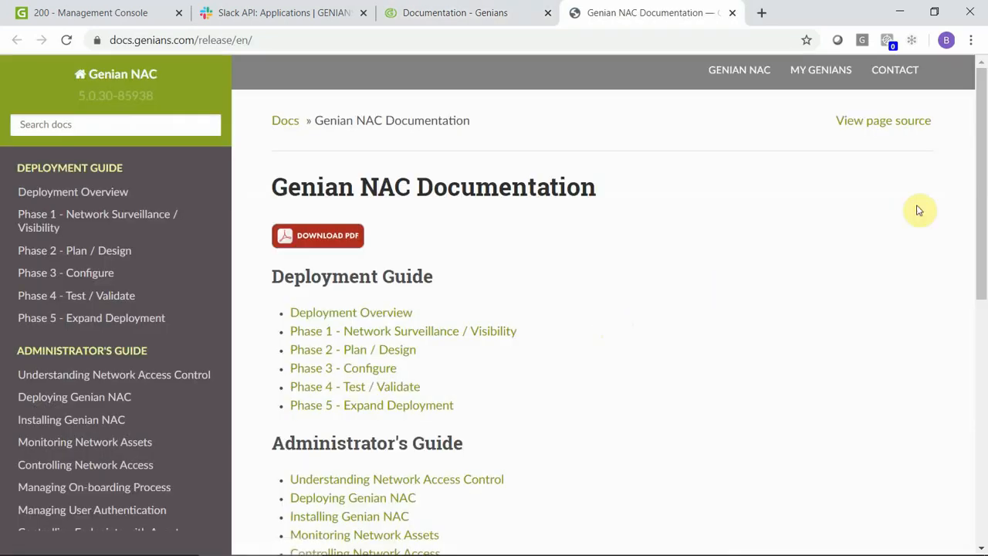
mouse_move(982, 181)
left_mouse_down()
mouse_move(984, 392)
mouse_move(981, 181)
left_mouse_up()
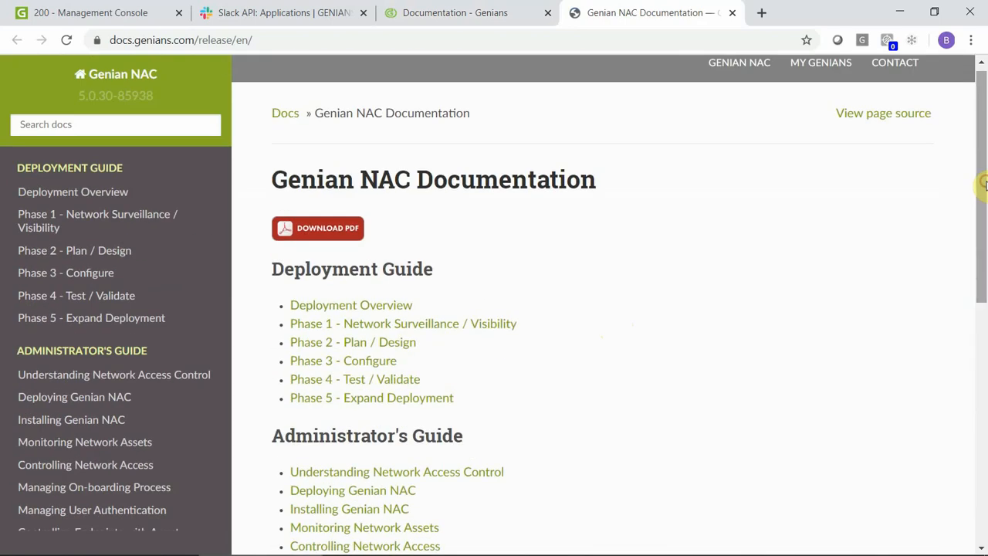